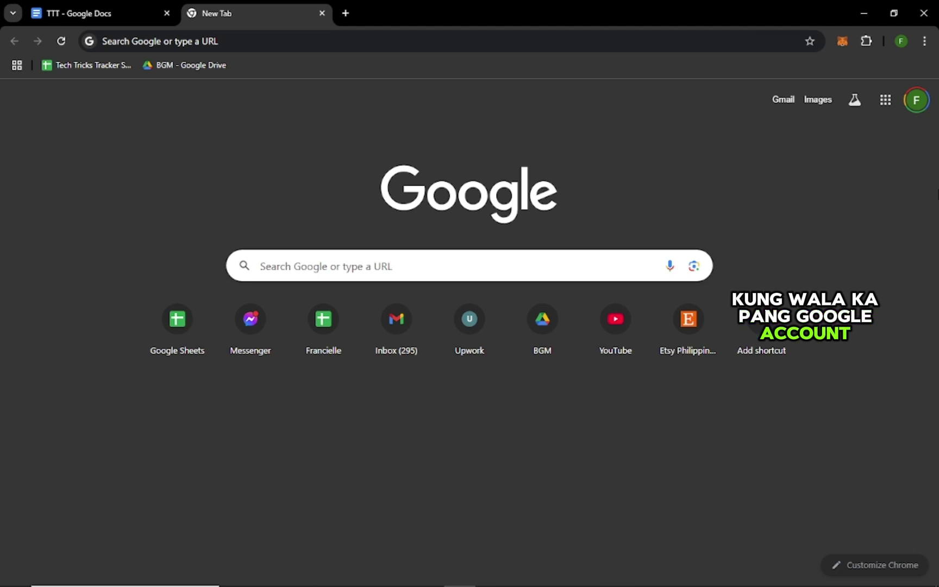
- Open Google Sheets from the Google apps, create a blank spreadsheet and dismiss the pre-built tables suggestions
{"action": "left_click", "coordinate": [886, 100]}
{"action": "scroll", "coordinate": [847, 278], "scroll_direction": "down", "scroll_amount": 7}
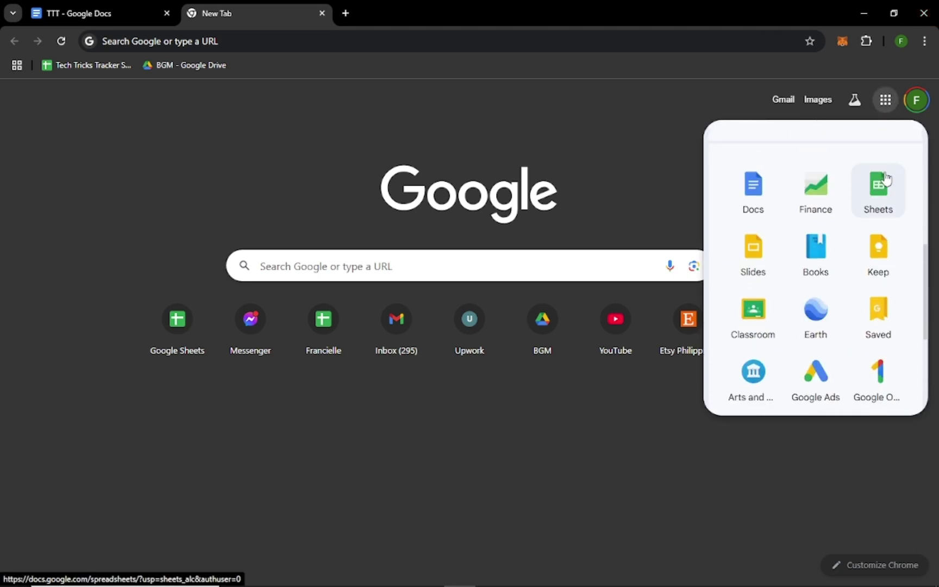
{"action": "left_click", "coordinate": [896, 196]}
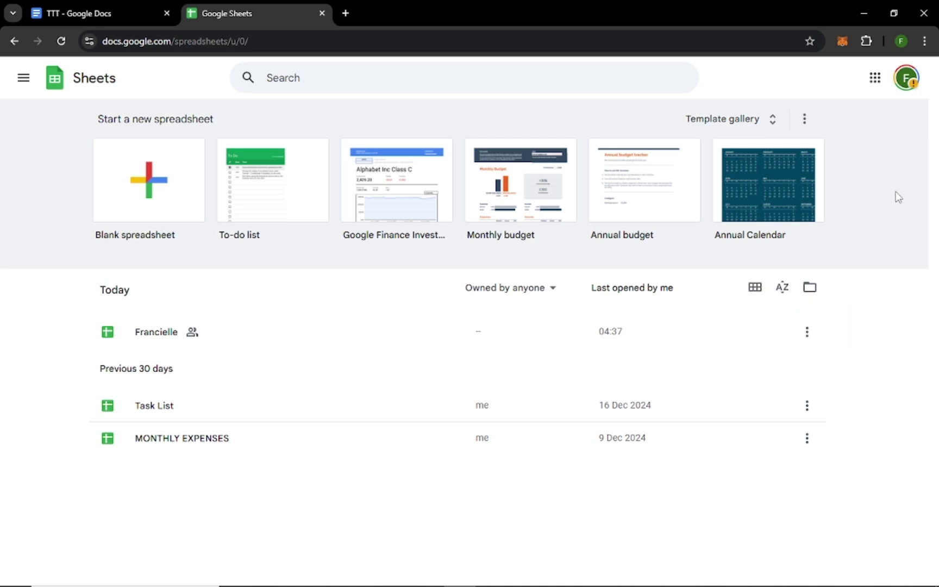
{"action": "left_click", "coordinate": [131, 200]}
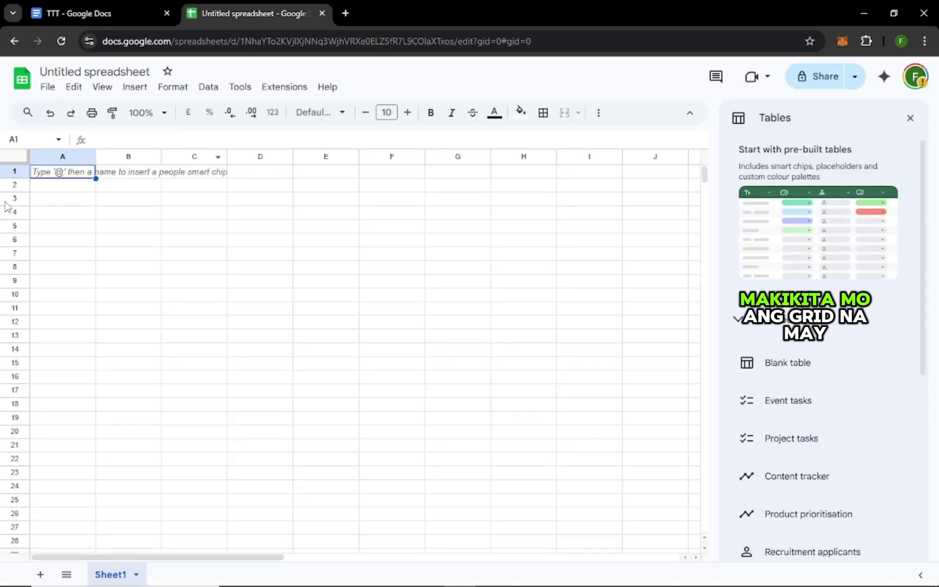
{"action": "left_click", "coordinate": [910, 118]}
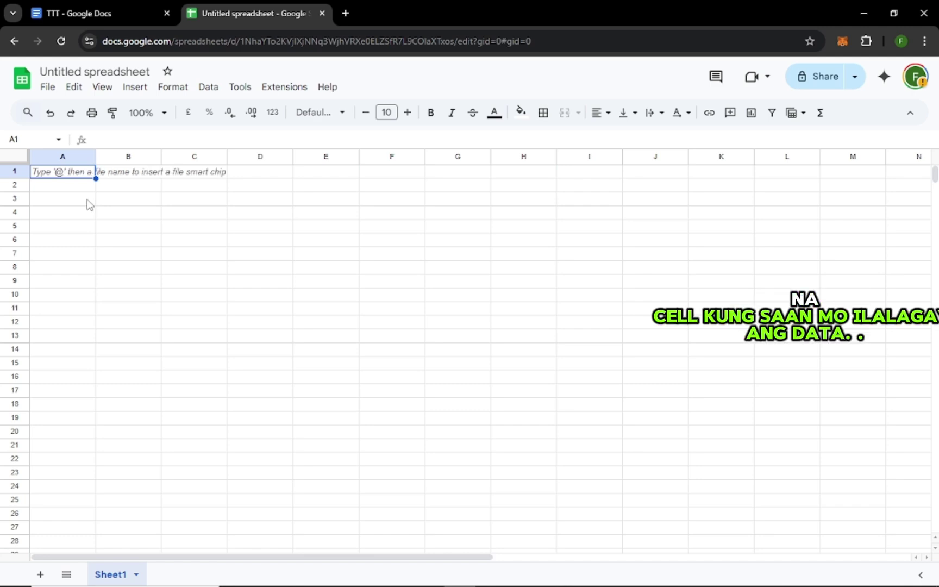
- Enter the sample text "Data 1" in cell B4 and clear that cell again
{"action": "left_click", "coordinate": [114, 210]}
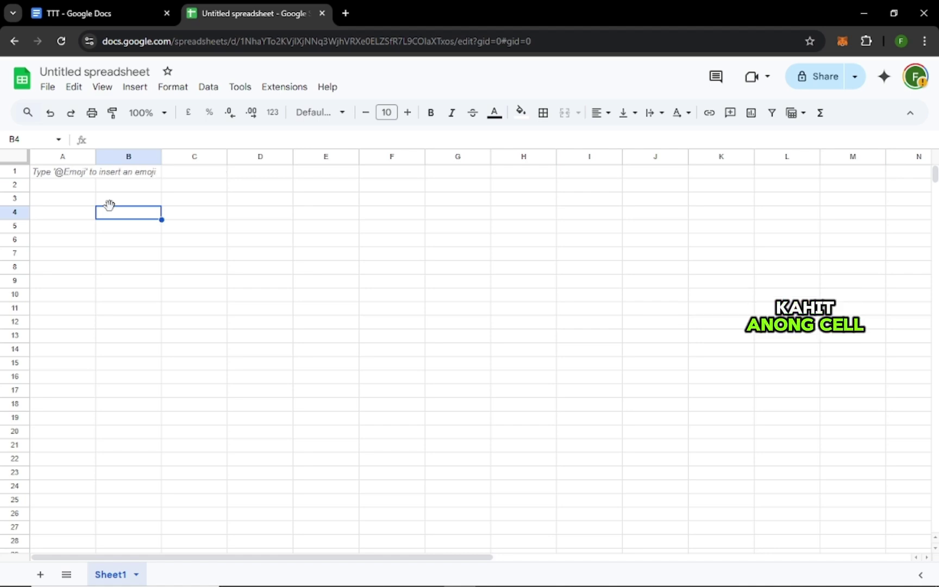
{"action": "type", "text": "Dat"}
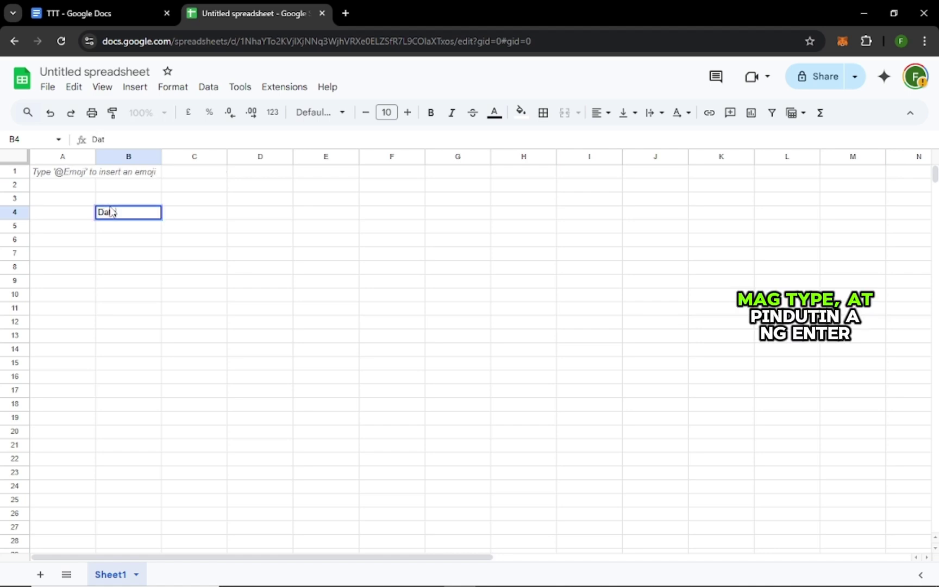
{"action": "type", "text": "a 1"}
{"action": "key", "text": "Return"}
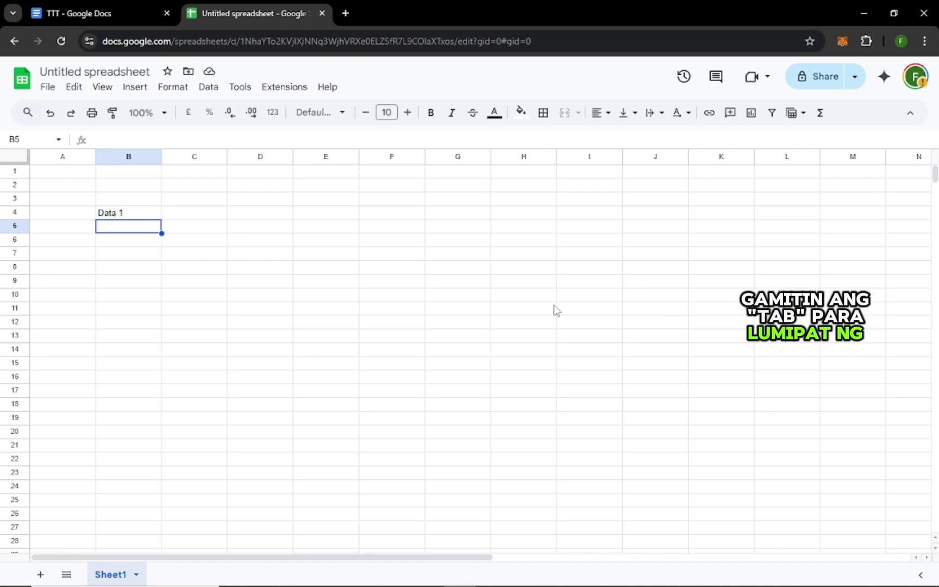
{"action": "key", "text": "Tab"}
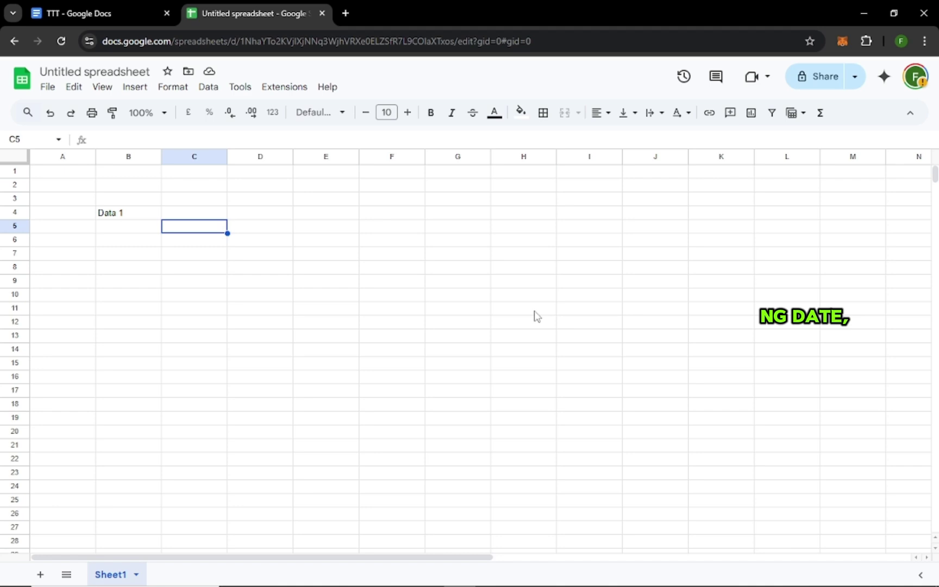
{"action": "left_click", "coordinate": [139, 214]}
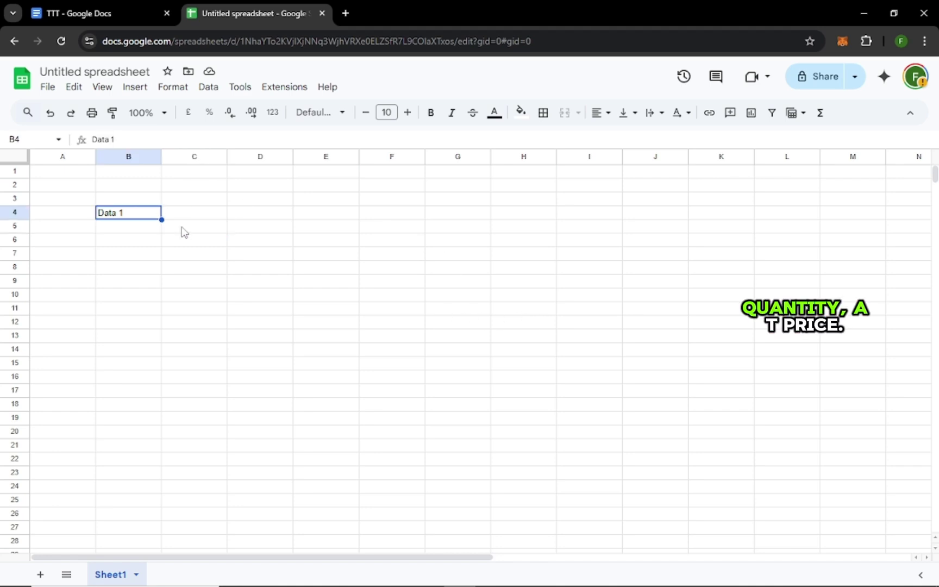
{"action": "key", "text": "Delete"}
- Enter the column headers Date, Item, Quantity and Price in cells A1 to D1
{"action": "left_click", "coordinate": [77, 176]}
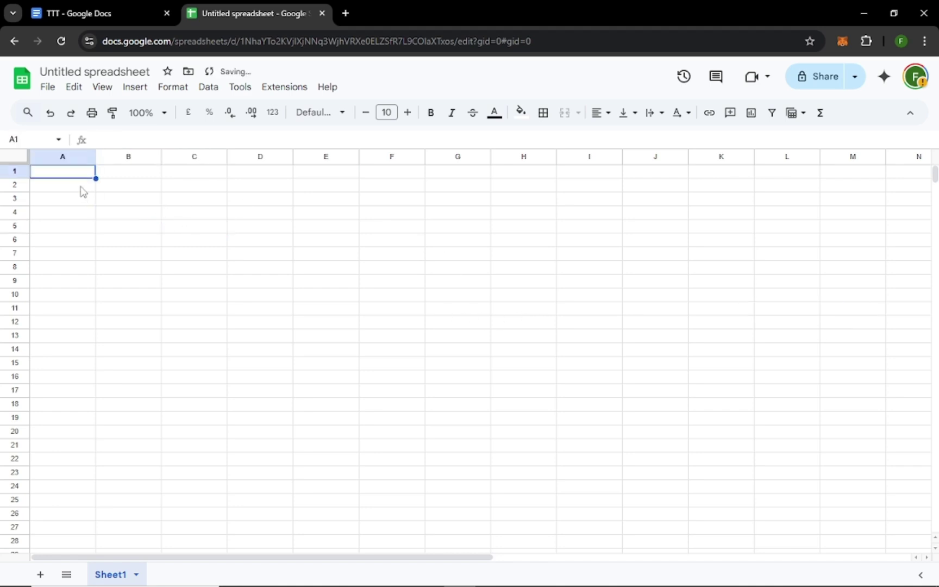
{"action": "type", "text": "Date"}
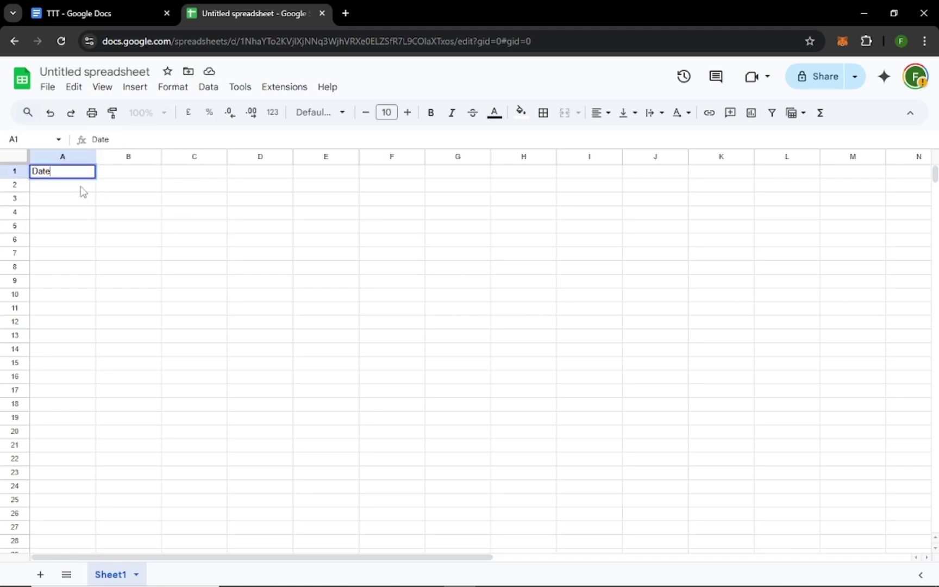
{"action": "key", "text": "Tab"}
{"action": "key", "text": "Return"}
{"action": "key", "text": "Tab"}
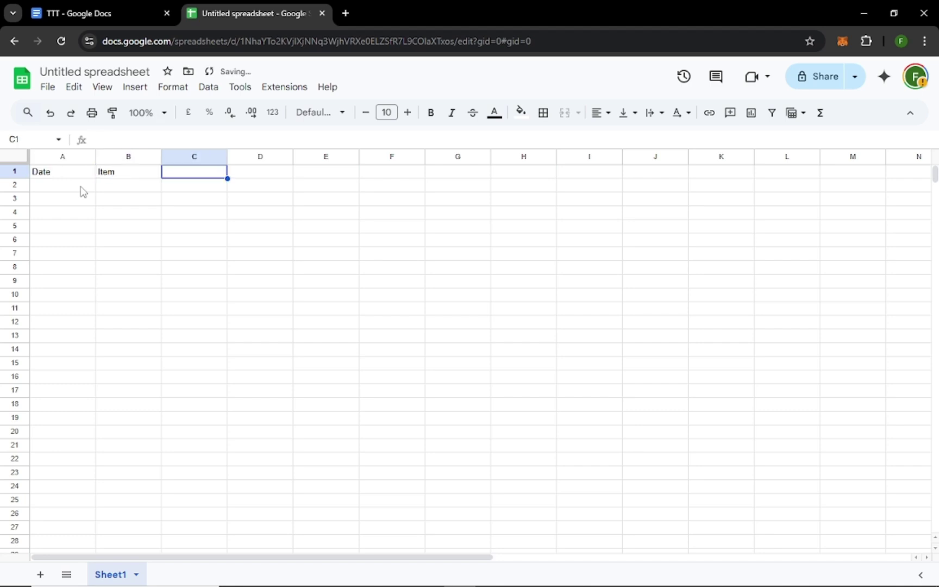
{"action": "type", "text": "Qun"}
{"action": "type", "text": "ntity"}
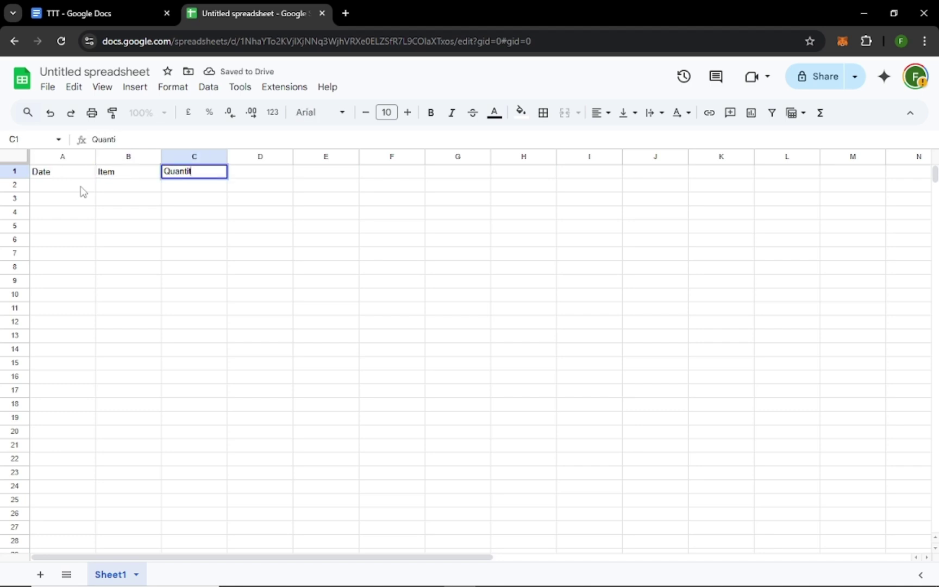
{"action": "key", "text": "Tab"}
{"action": "type", "text": "Pric"}
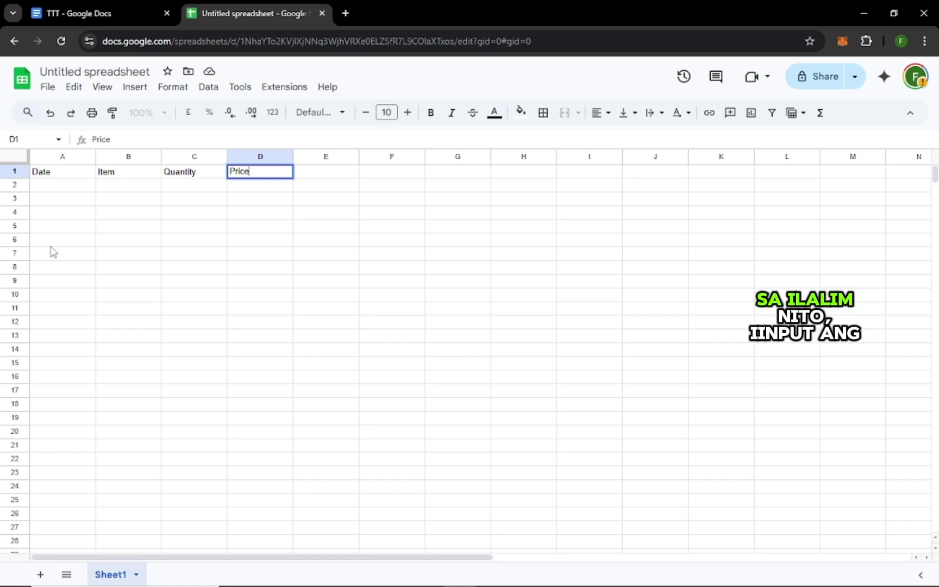
- Fill the Date column from A2 to A6 with 10-1-2024, 10-2-2024, 10-3-2024, 10-4-2024 and 10-5-2024
{"action": "left_click", "coordinate": [83, 188]}
{"action": "type", "text": "10-1-2024"}
{"action": "key", "text": "Return"}
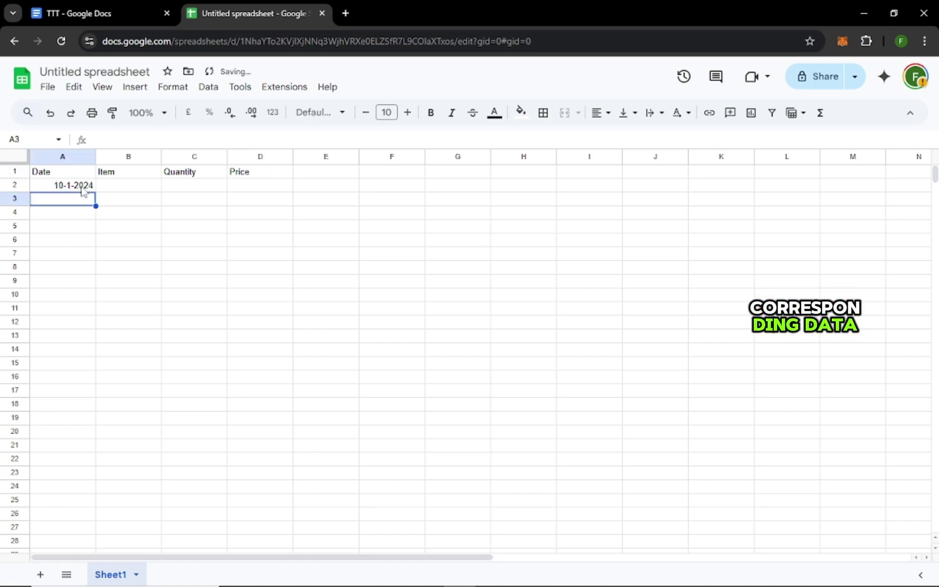
{"action": "type", "text": "10-2-2024"}
{"action": "key", "text": "Return"}
{"action": "type", "text": "10-3-2024"}
{"action": "key", "text": "Return"}
{"action": "type", "text": "10-4-2024"}
{"action": "key", "text": "Return"}
{"action": "type", "text": "10-5-2024"}
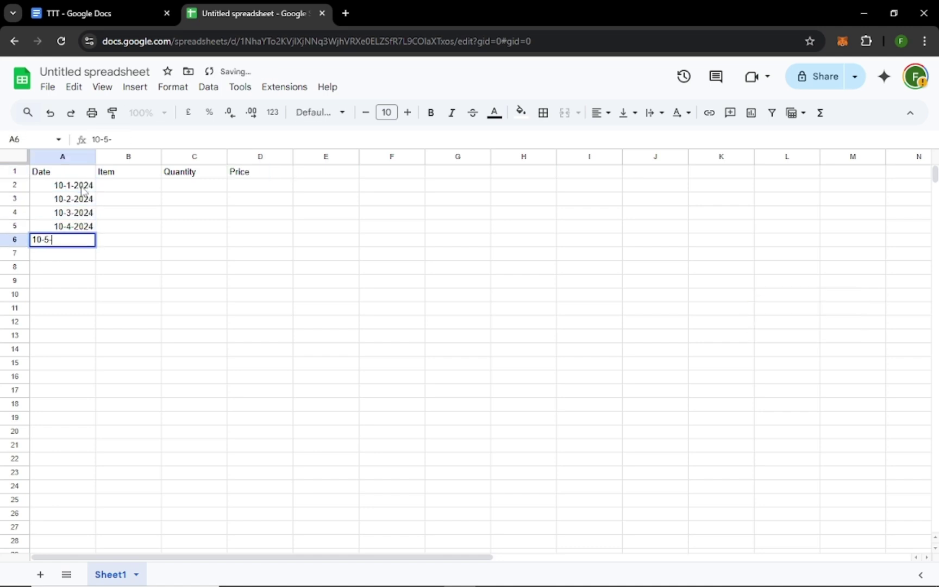
{"action": "key", "text": "Tab"}
- Fill the Item column from B2 to B6 with Doll, Car, Doll, Car and Cabinet
{"action": "left_click", "coordinate": [120, 184]}
{"action": "type", "text": "Doll"}
{"action": "key", "text": "Return"}
{"action": "type", "text": "Car"}
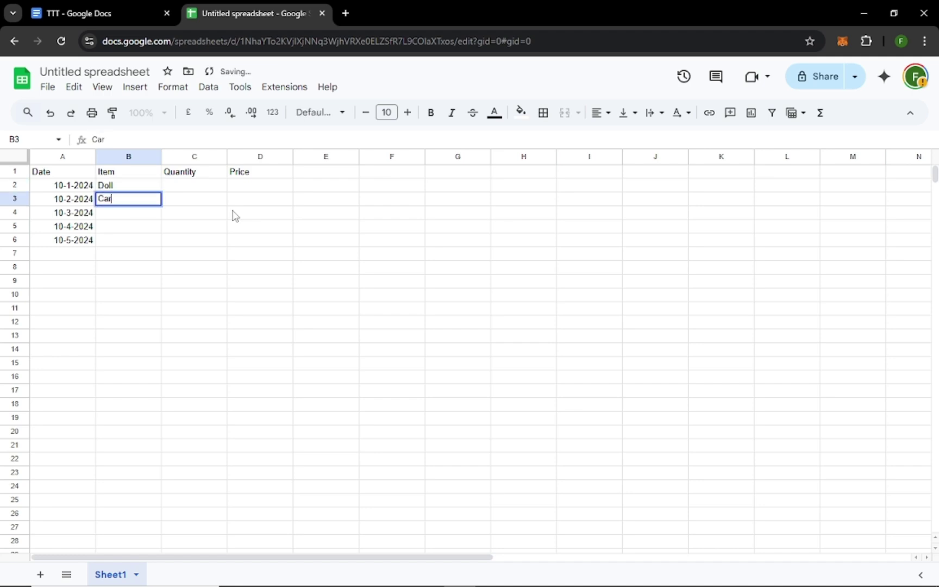
{"action": "key", "text": "Return"}
{"action": "type", "text": "Doll"}
{"action": "key", "text": "Return"}
{"action": "type", "text": "Car"}
{"action": "key", "text": "Return"}
{"action": "type", "text": "Cabinet"}
- Fill the Quantity column from C2 to C6 with 5, 1, 6, 10 and 2
{"action": "left_click", "coordinate": [201, 184]}
{"action": "type", "text": "5"}
{"action": "key", "text": "Return"}
{"action": "type", "text": "1"}
{"action": "key", "text": "Return"}
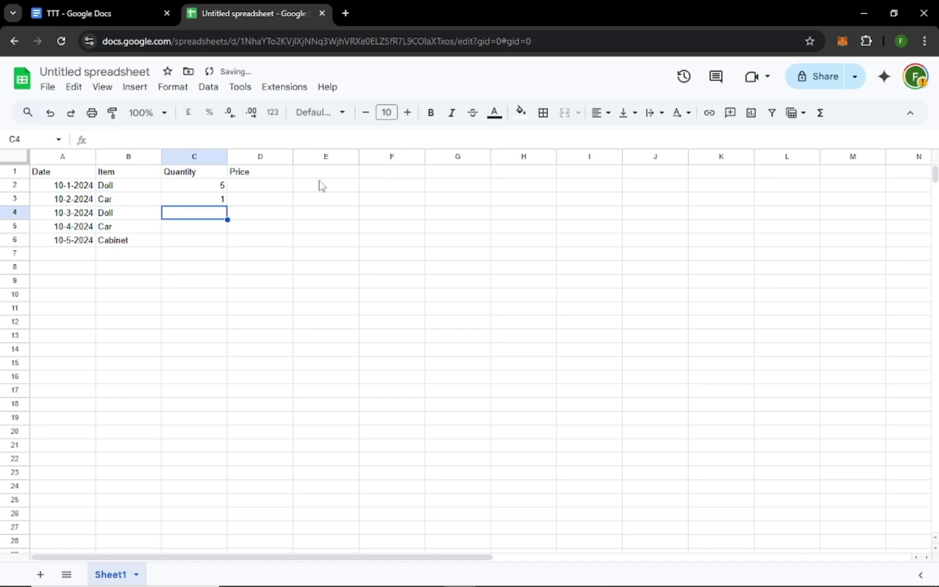
{"action": "type", "text": "6"}
{"action": "key", "text": "Return"}
{"action": "type", "text": "10"}
{"action": "key", "text": "Return"}
{"action": "type", "text": "2"}
- Fill the Price column from D2 to D6 with 1200, 500000, 1400, 1000000 and 20000
{"action": "left_click", "coordinate": [277, 185]}
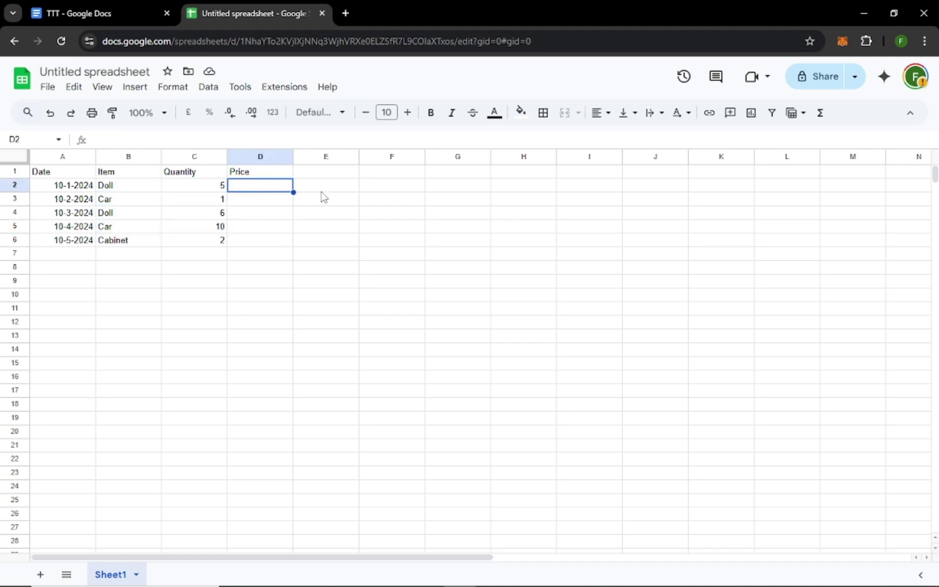
{"action": "type", "text": "1200"}
{"action": "key", "text": "Return"}
{"action": "type", "text": "500000"}
{"action": "key", "text": "Return"}
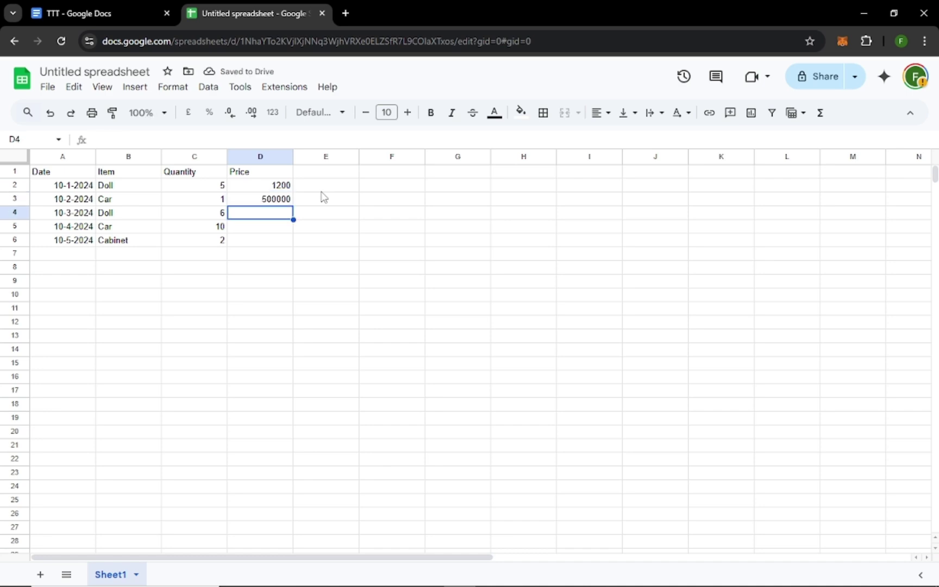
{"action": "type", "text": "1400"}
{"action": "key", "text": "Return"}
{"action": "type", "text": "1000000"}
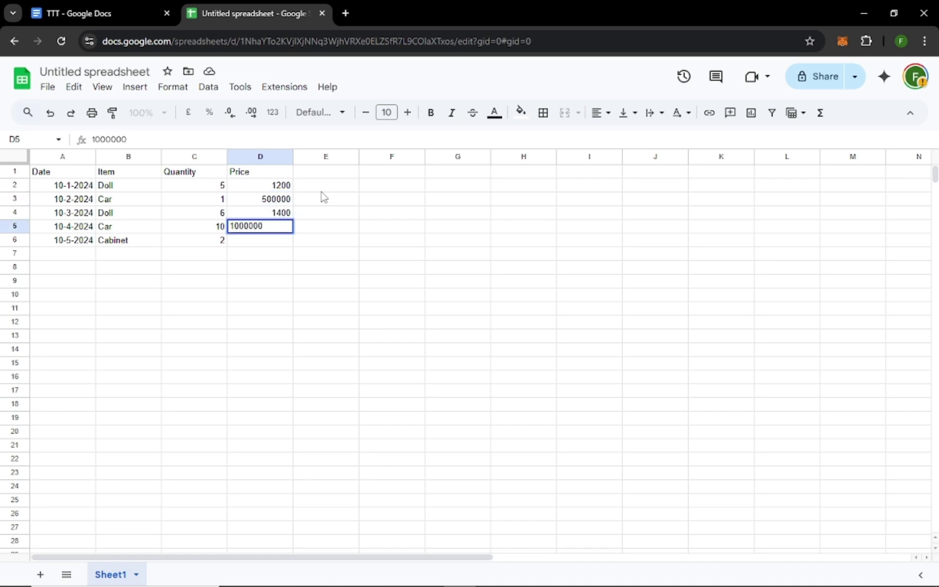
{"action": "key", "text": "Return"}
{"action": "type", "text": "20000"}
{"action": "left_click", "coordinate": [351, 187]}
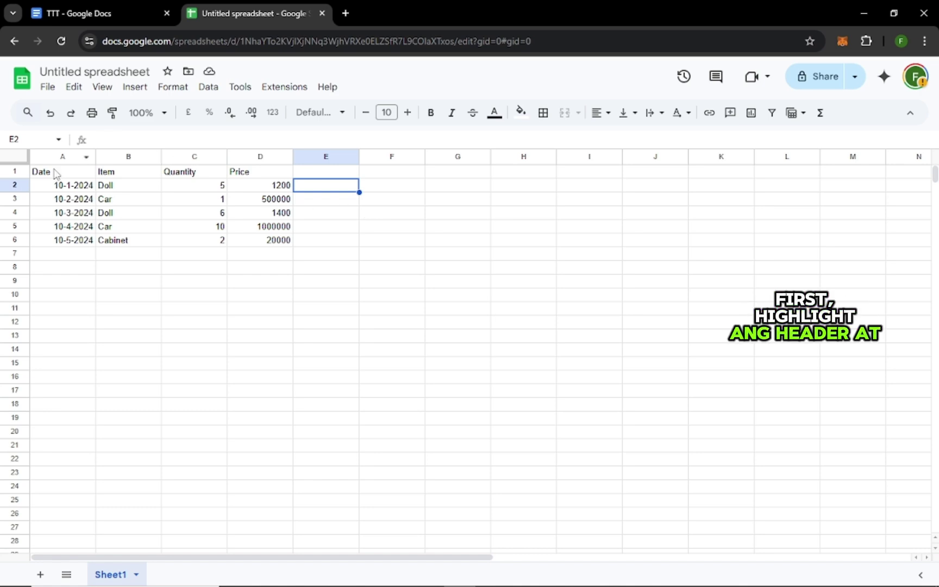
- Make the header cells A1 to D1 bold and slightly widen columns A, B, C and D
{"action": "left_click_drag", "start_coordinate": [60, 175], "coordinate": [272, 175]}
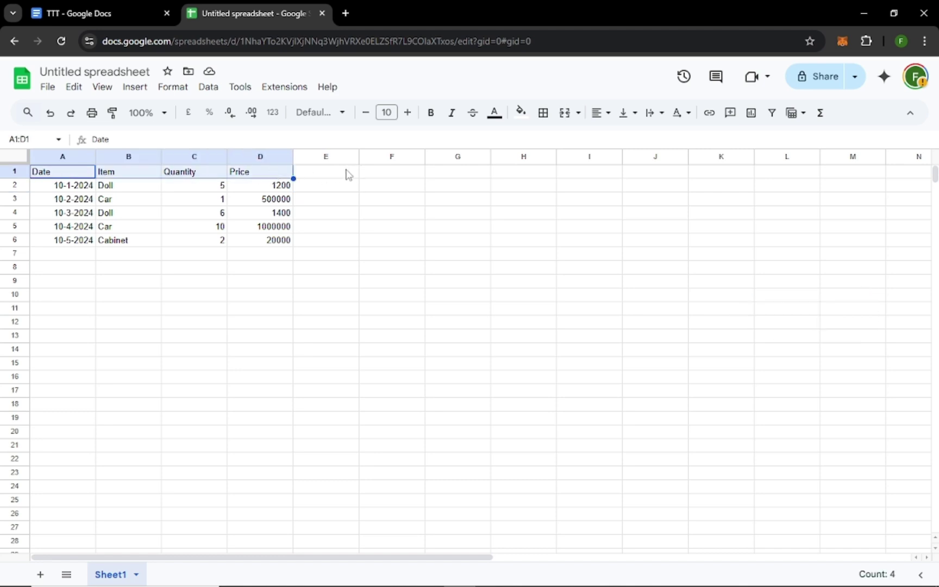
{"action": "key", "text": "ctrl+b"}
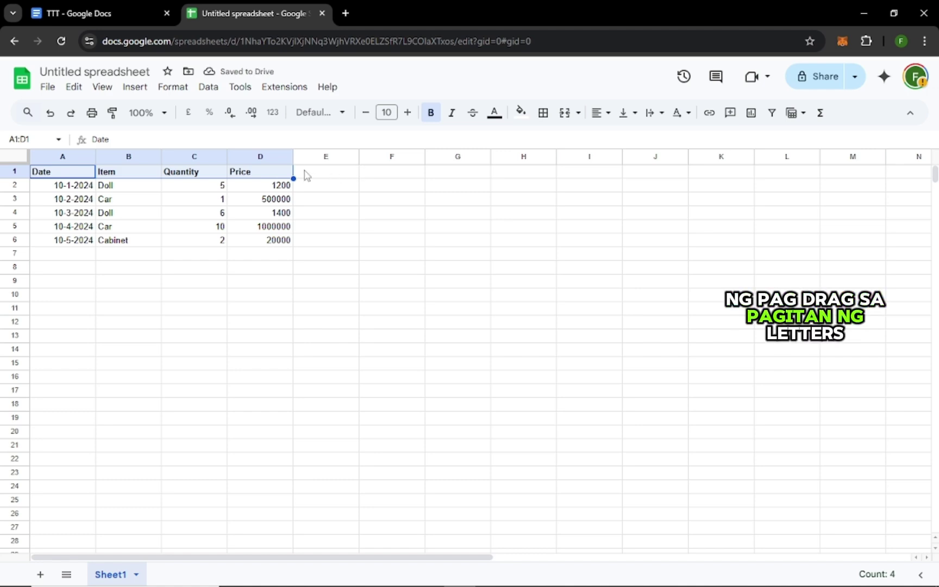
{"action": "left_click_drag", "start_coordinate": [98, 157], "coordinate": [105, 157]}
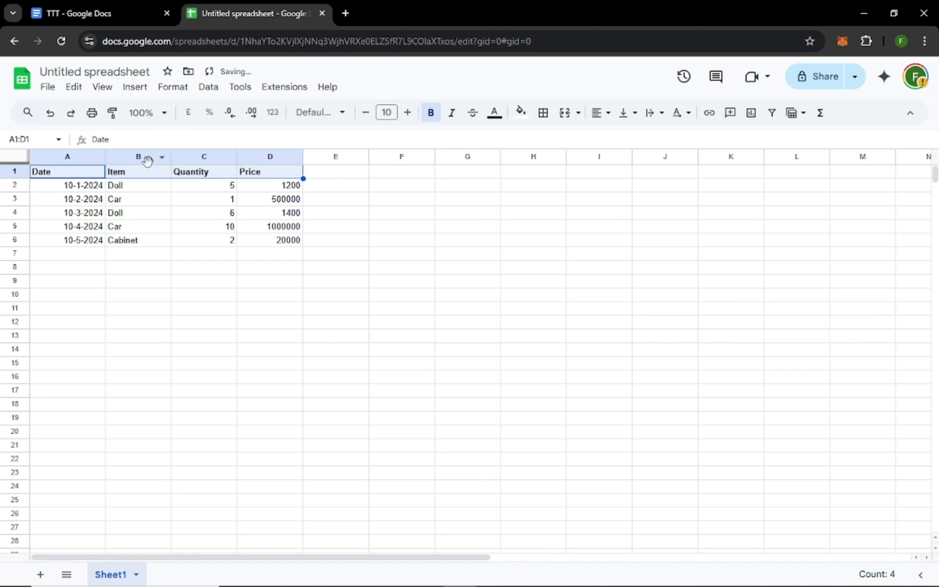
{"action": "left_click_drag", "start_coordinate": [172, 157], "coordinate": [188, 157]}
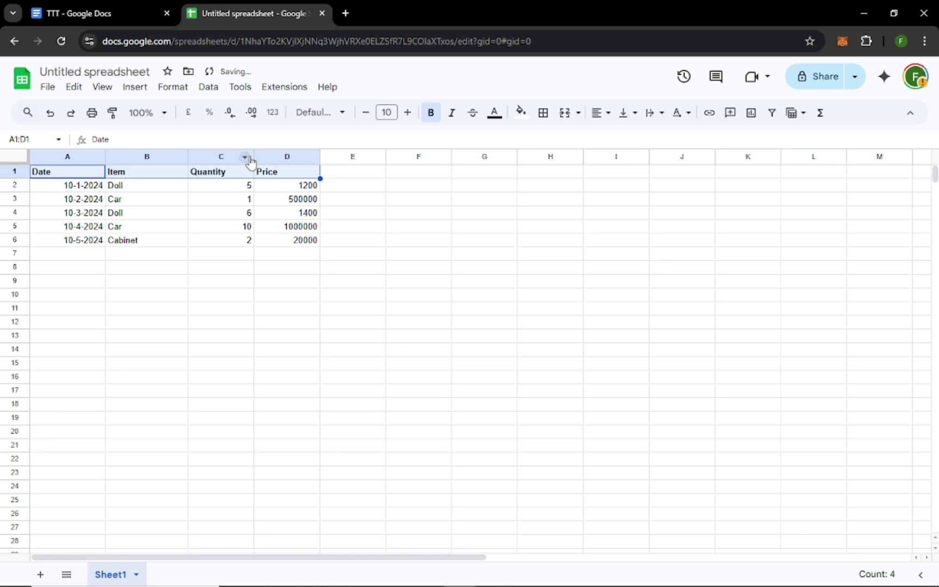
{"action": "left_click_drag", "start_coordinate": [254, 157], "coordinate": [266, 157]}
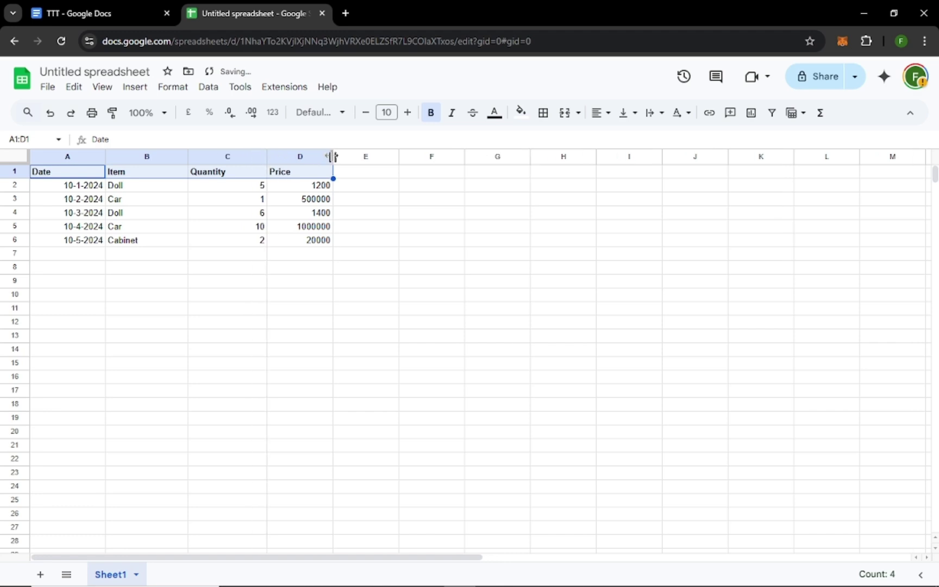
{"action": "left_click_drag", "start_coordinate": [333, 157], "coordinate": [342, 157]}
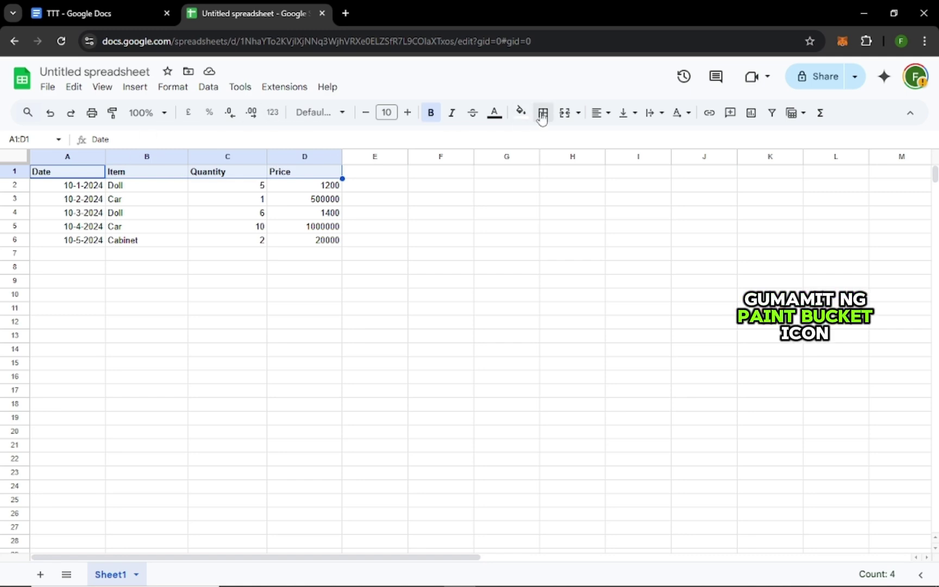
- Give the header cells A1 to D1 a light red fill and center their text horizontally
{"action": "left_click", "coordinate": [521, 112]}
{"action": "left_click", "coordinate": [540, 188]}
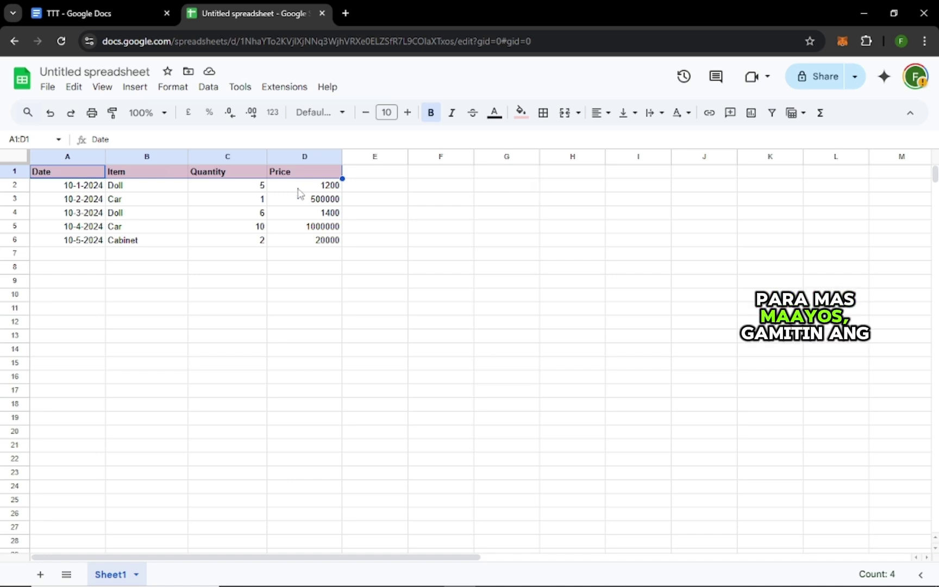
{"action": "left_click", "coordinate": [600, 112]}
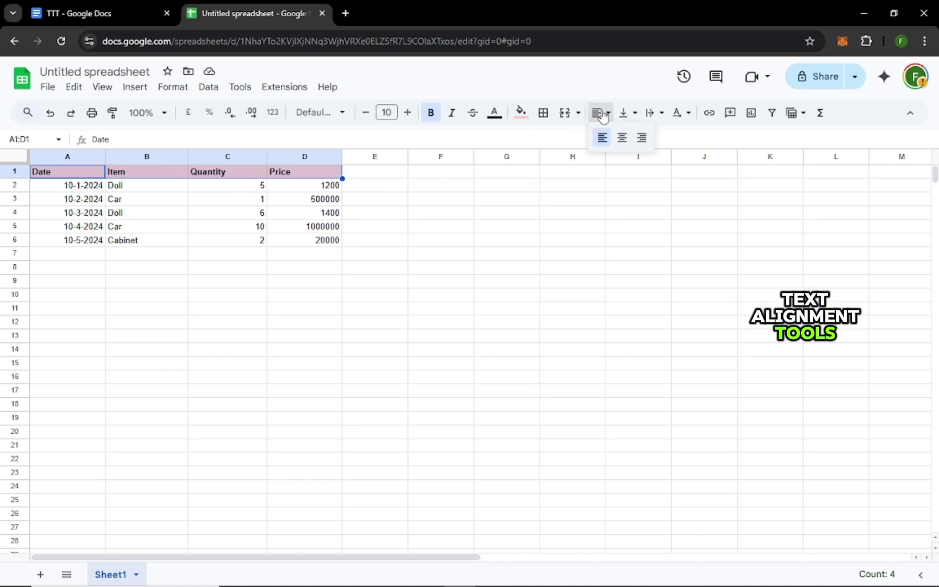
{"action": "left_click", "coordinate": [621, 138]}
{"action": "left_click", "coordinate": [212, 273]}
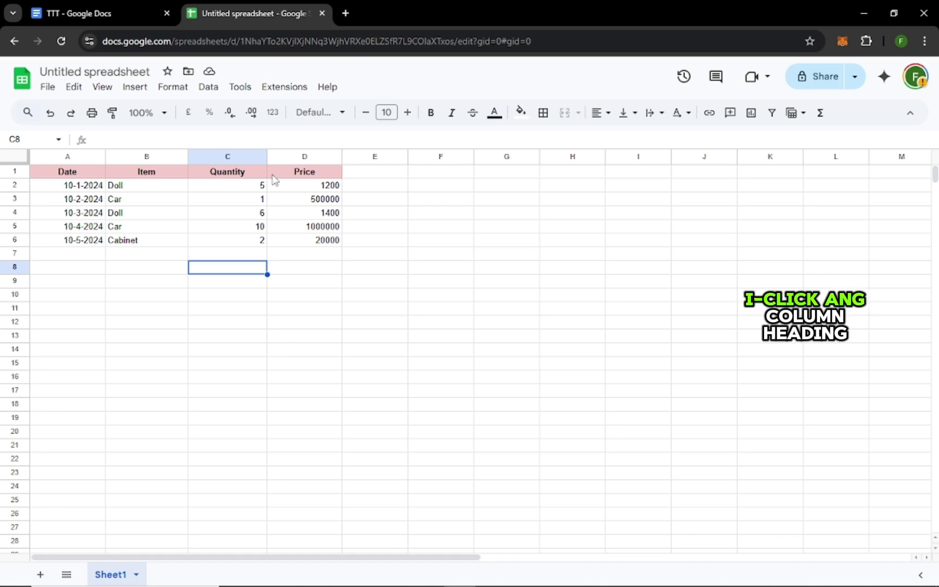
- Sort the whole sheet by column A in A to Z order
{"action": "left_click", "coordinate": [82, 157]}
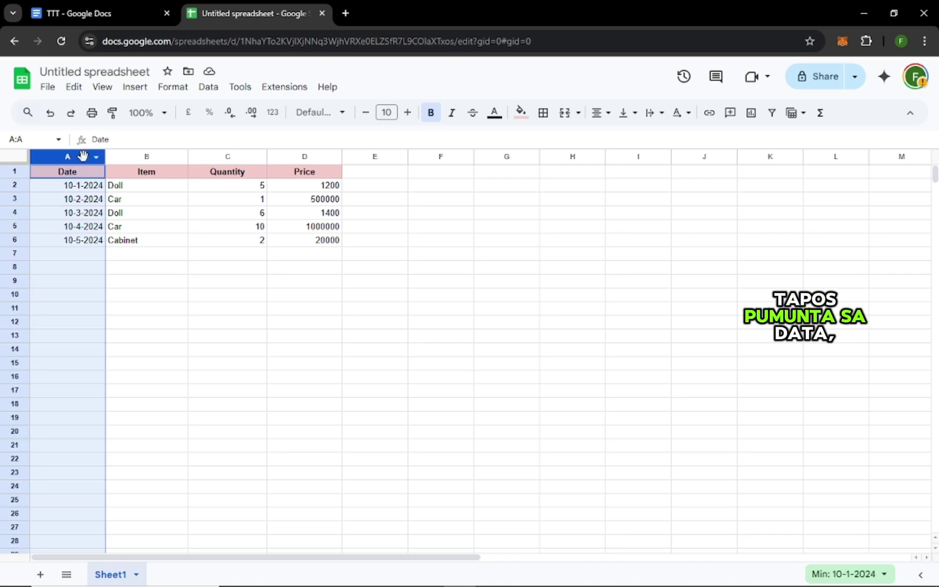
{"action": "left_click", "coordinate": [209, 88]}
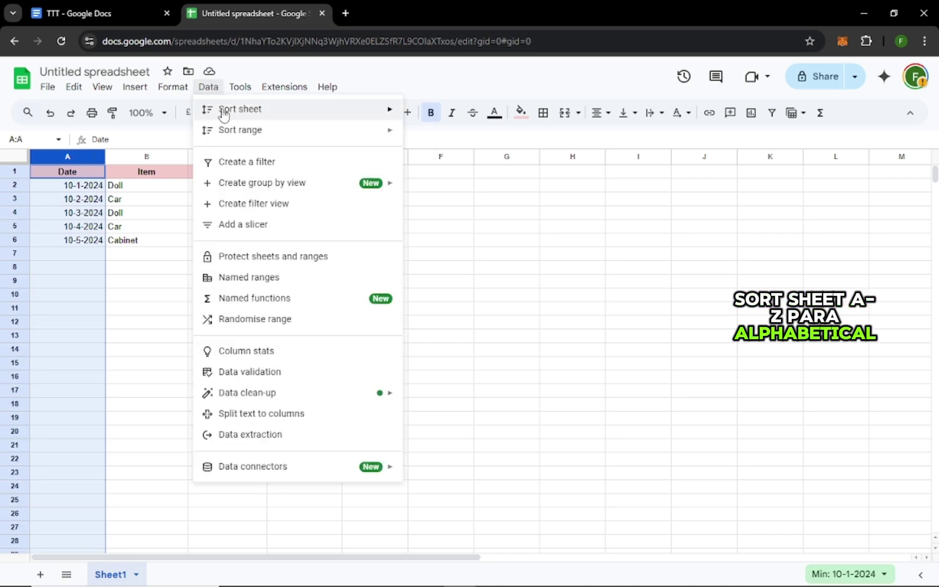
{"action": "mouse_move", "coordinate": [230, 116]}
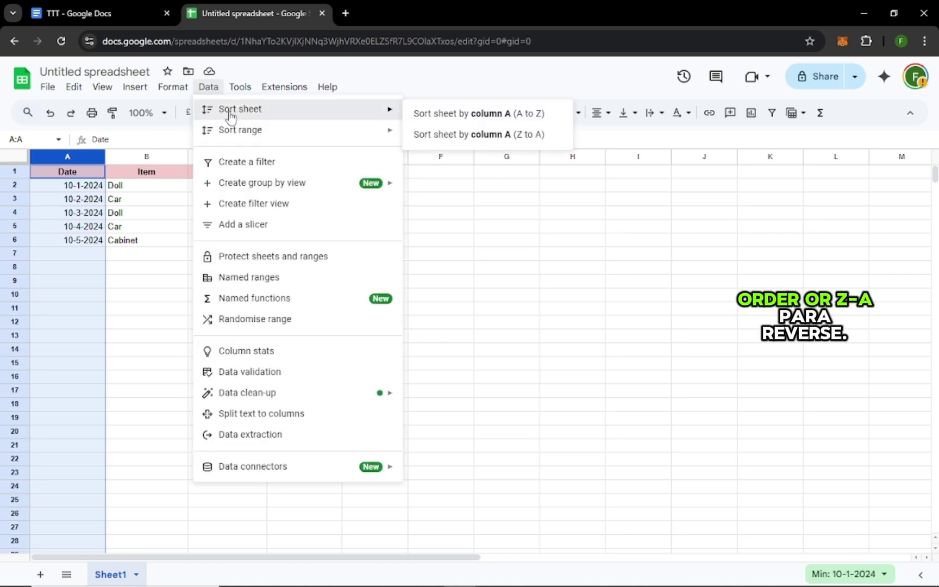
{"action": "left_click", "coordinate": [498, 118]}
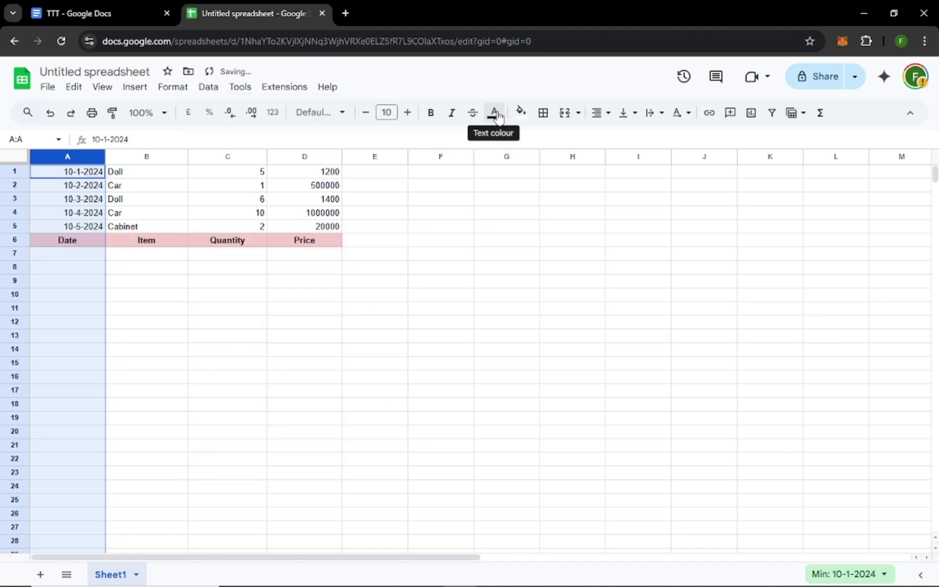
- Sort the whole sheet by column A in Z to A order
{"action": "left_click", "coordinate": [207, 89]}
{"action": "mouse_move", "coordinate": [234, 110]}
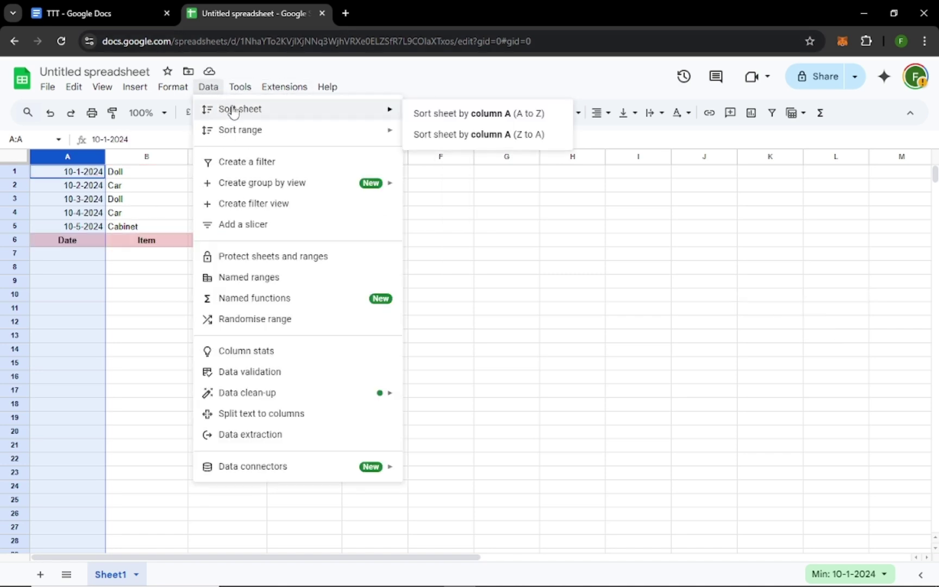
{"action": "left_click", "coordinate": [478, 134]}
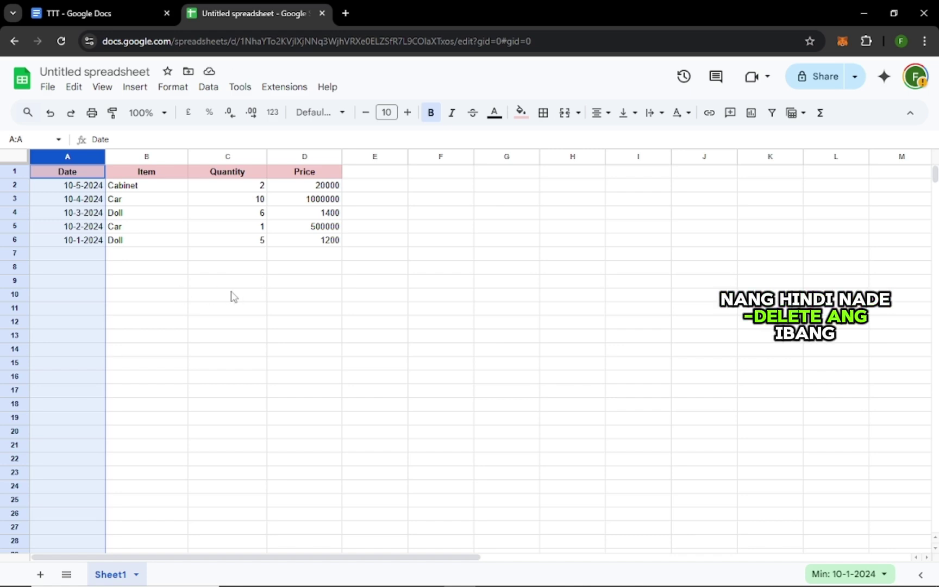
- Create a filter on the Date column A
{"action": "left_click", "coordinate": [234, 88]}
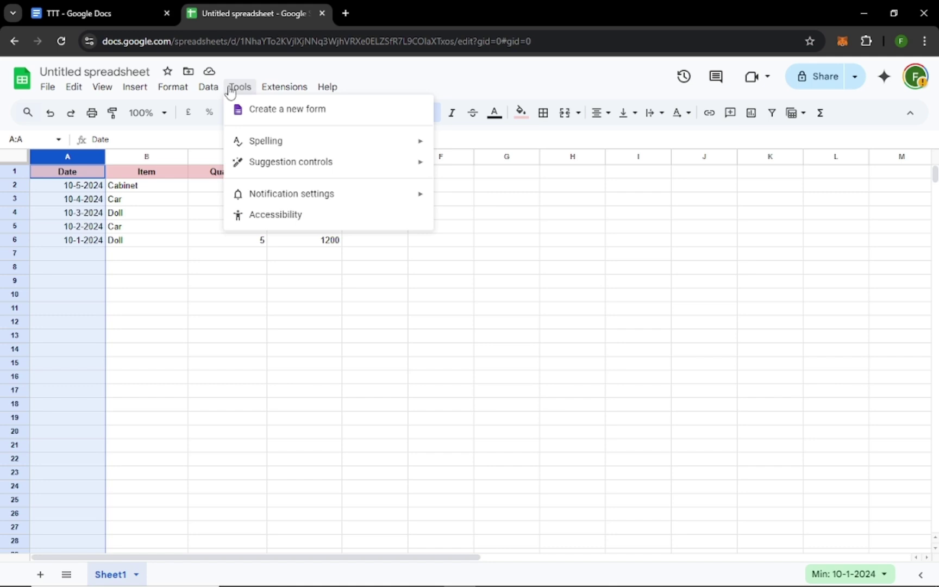
{"action": "mouse_move", "coordinate": [209, 88]}
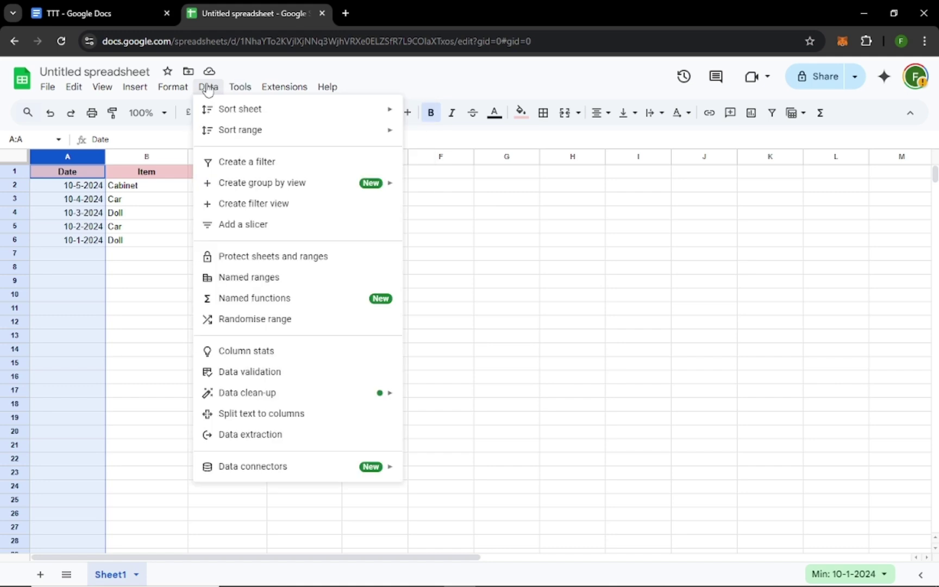
{"action": "left_click", "coordinate": [243, 162]}
- Enter the formula =SUM(B2:C2) in cell F3
{"action": "left_click", "coordinate": [435, 206]}
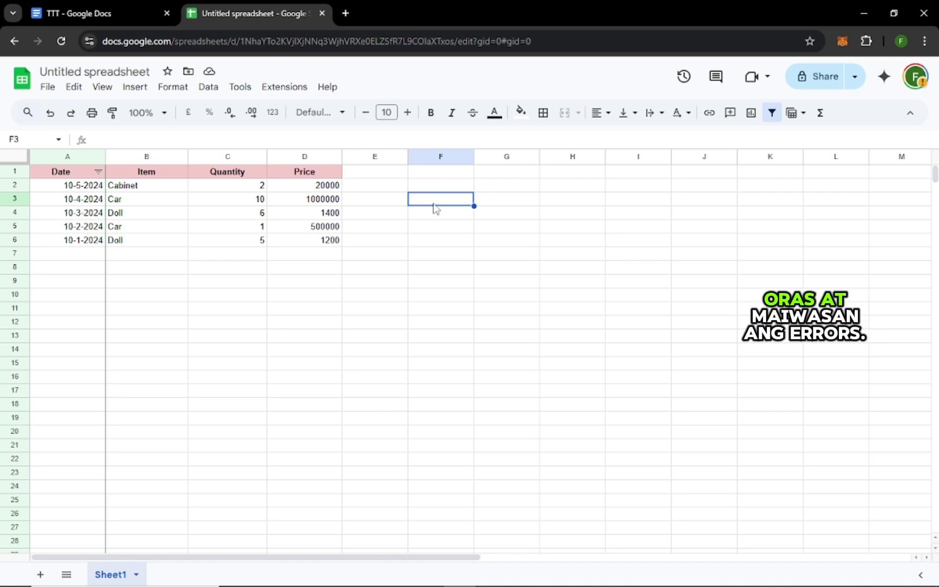
{"action": "type", "text": "=S"}
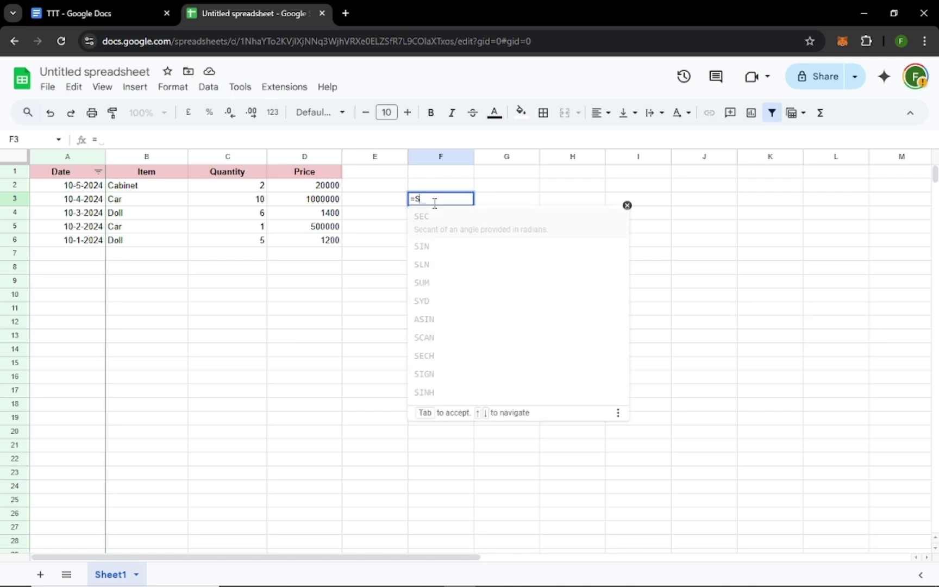
{"action": "type", "text": "UM(B2"}
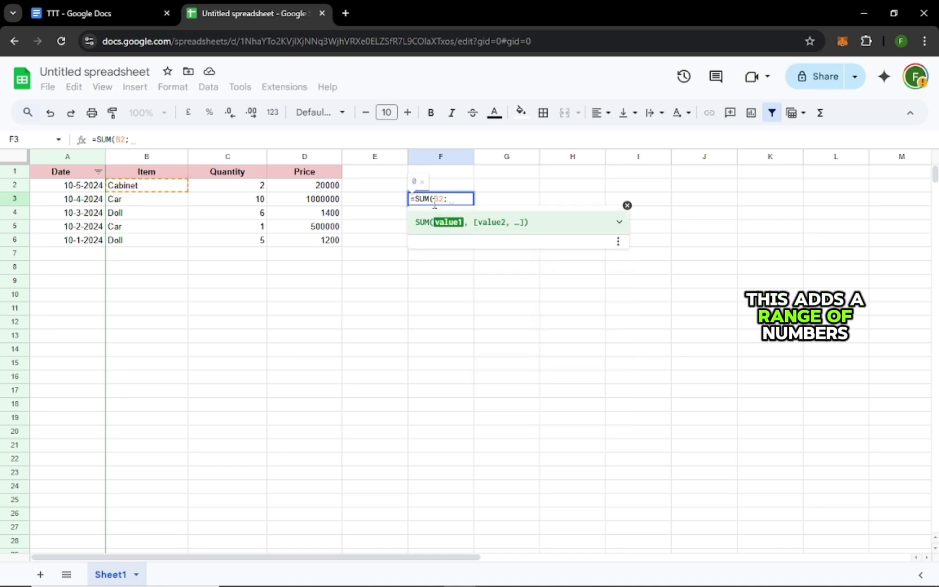
{"action": "type", "text": ":"}
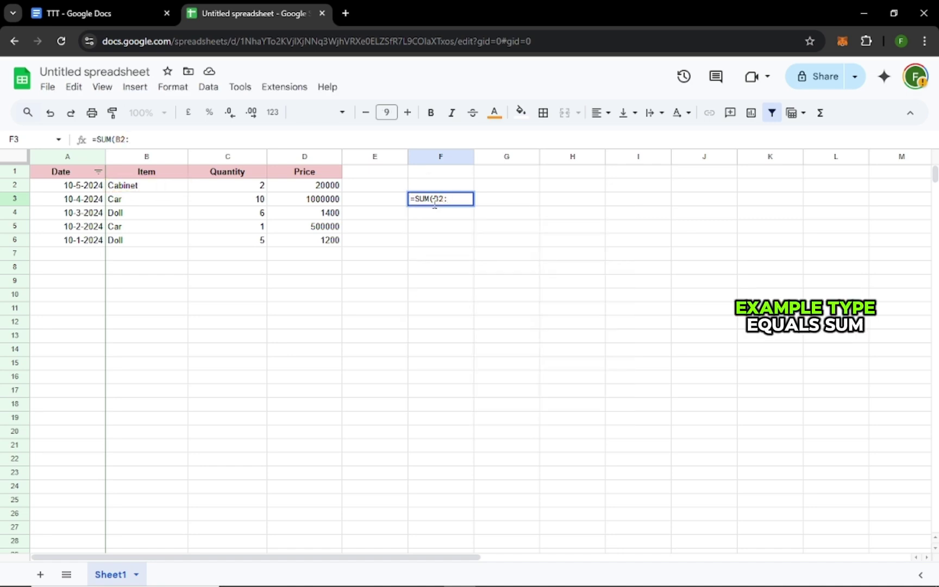
{"action": "key", "text": "BackSpace"}
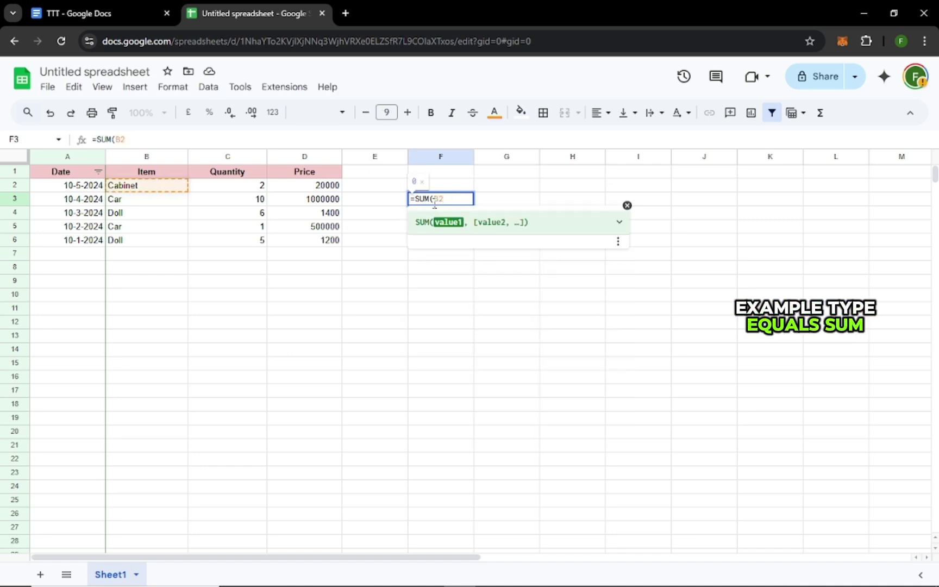
{"action": "type", "text": ";"}
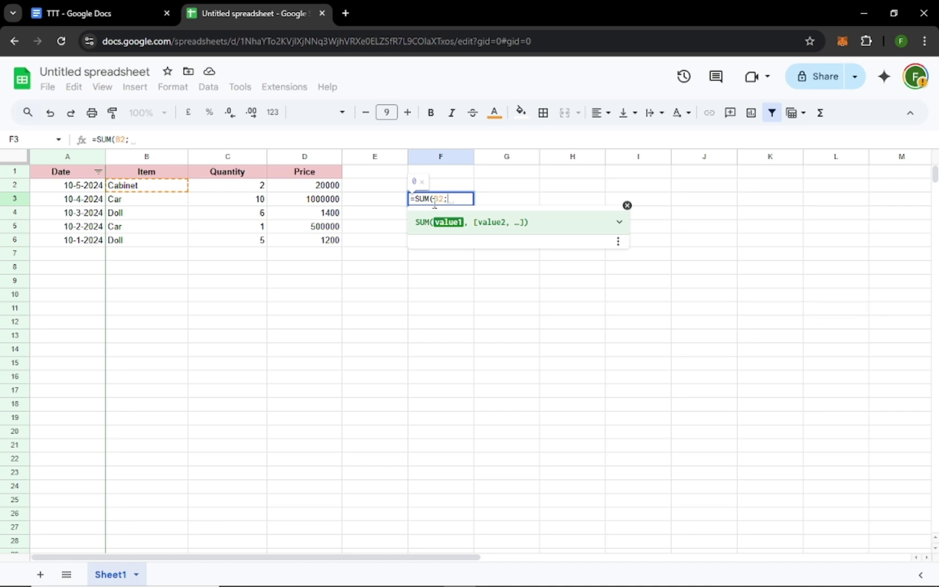
{"action": "type", "text": "C"}
{"action": "key", "text": "BackSpace"}
{"action": "type", "text": "C"}
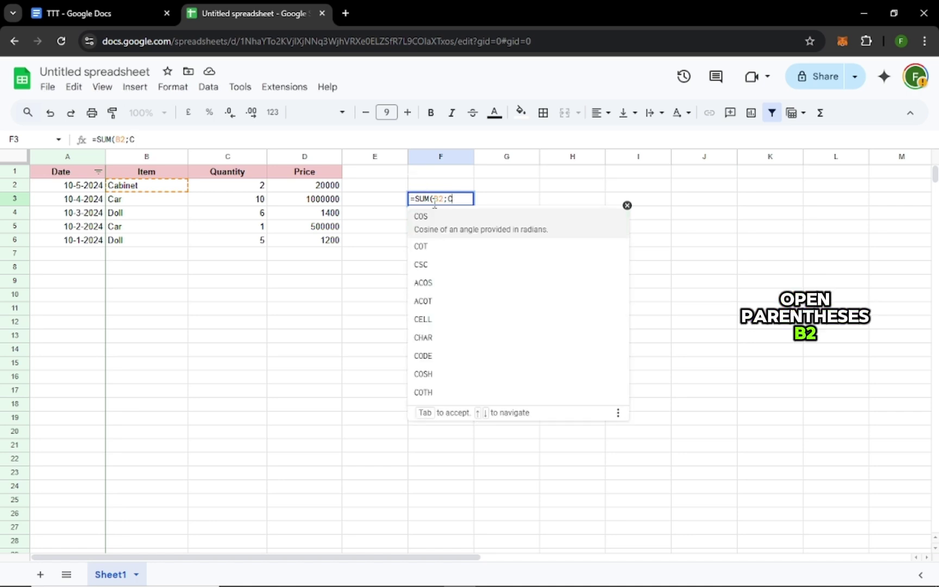
{"action": "key", "text": "BackSpace"}
{"action": "key", "text": "BackSpace"}
{"action": "type", "text": ":C2"}
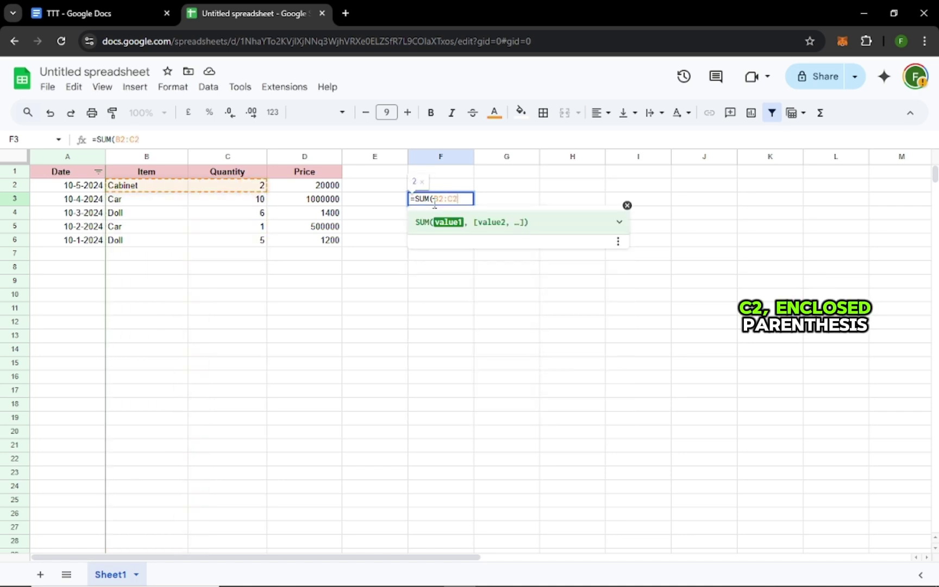
{"action": "type", "text": ")"}
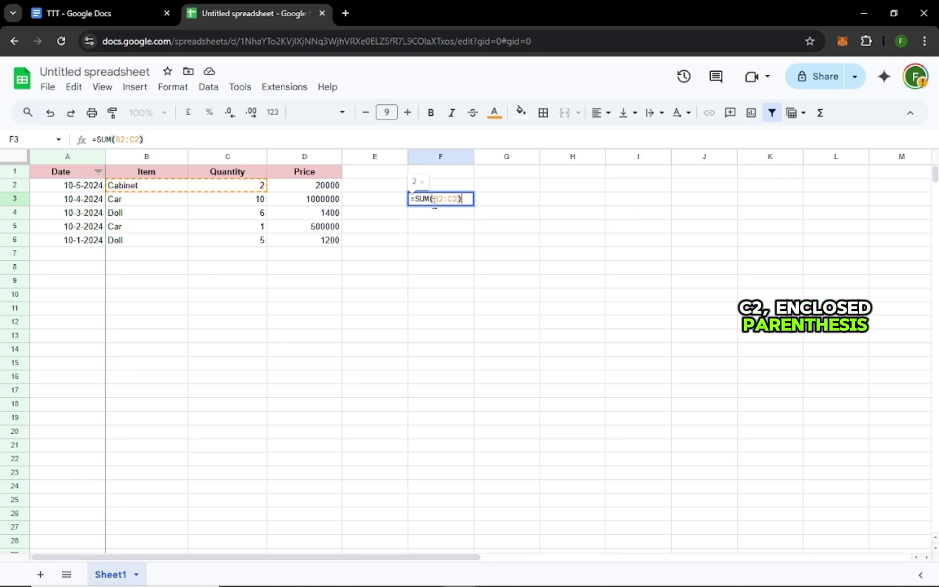
{"action": "key", "text": "Return"}
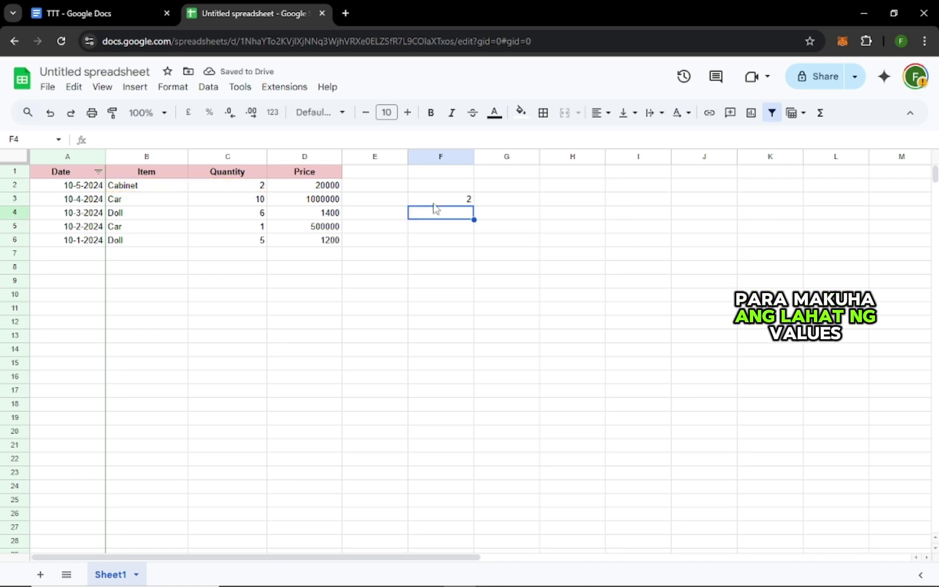
- Enter the formula =AVERAGE(C2:C5) in cell F4 to average those quantities
{"action": "type", "text": "=average"}
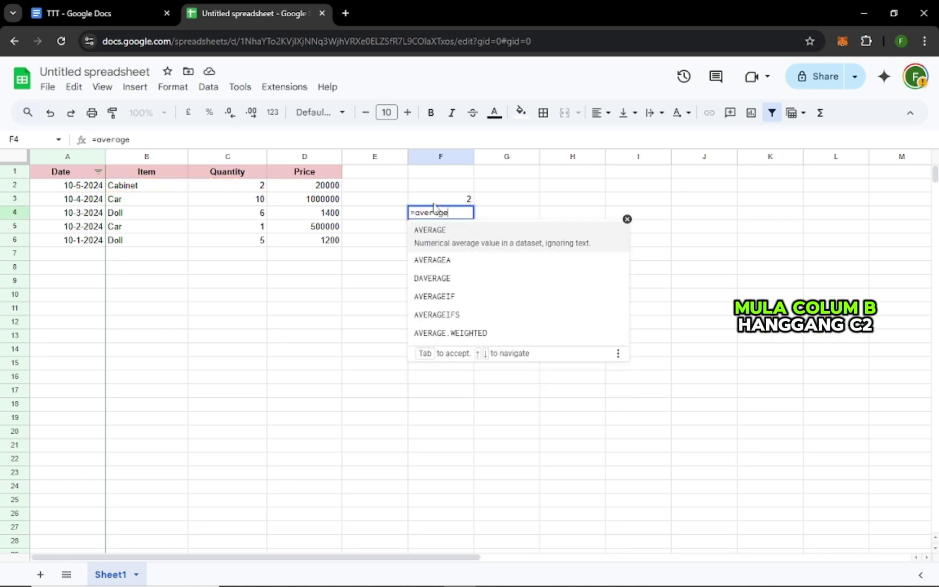
{"action": "type", "text": "(c"}
{"action": "key", "text": "BackSpace"}
{"action": "key", "text": "BackSpace"}
{"action": "key", "text": "BackSpace"}
{"action": "key", "text": "BackSpace"}
{"action": "key", "text": "BackSpace"}
{"action": "key", "text": "BackSpace"}
{"action": "key", "text": "BackSpace"}
{"action": "key", "text": "BackSpace"}
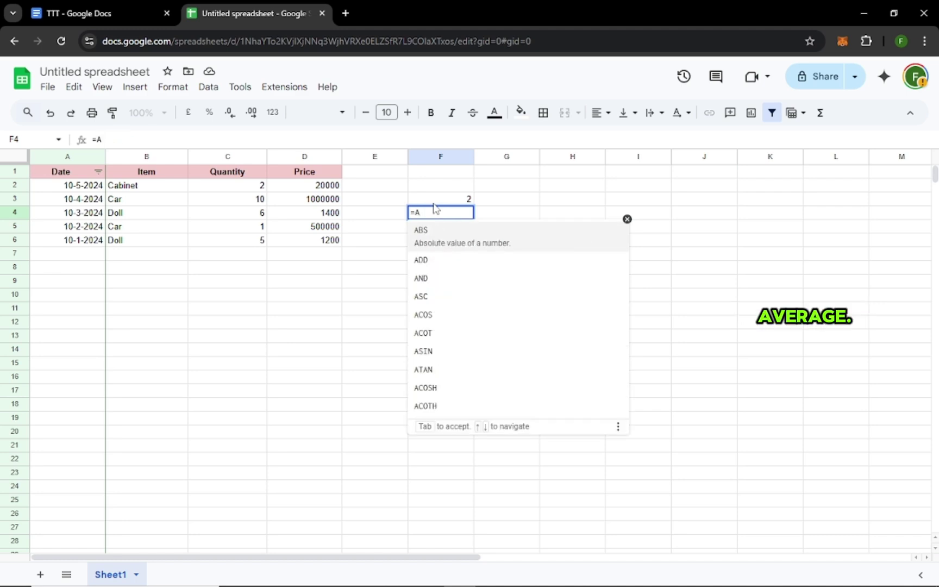
{"action": "type", "text": "VERAGE(B2:C3"}
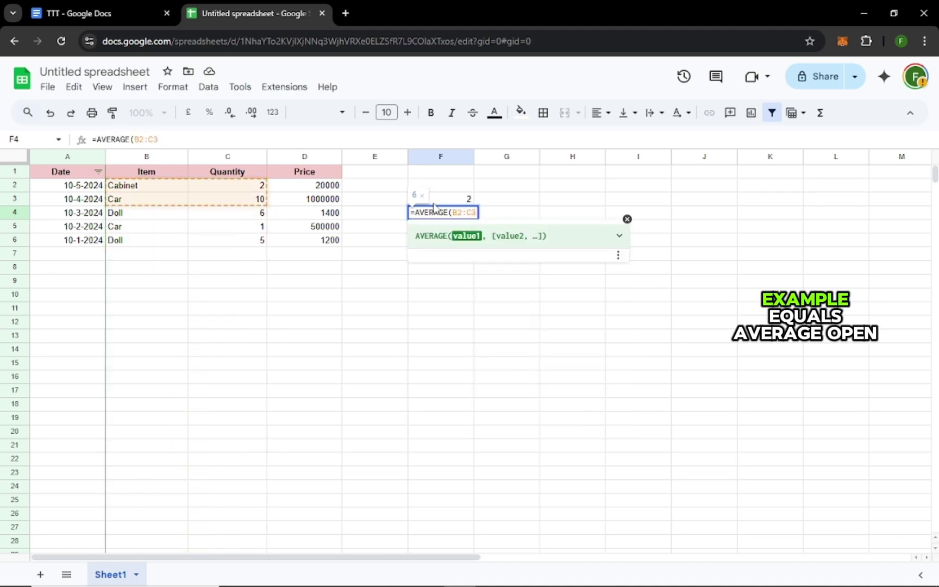
{"action": "key", "text": "BackSpace"}
{"action": "key", "text": "BackSpace"}
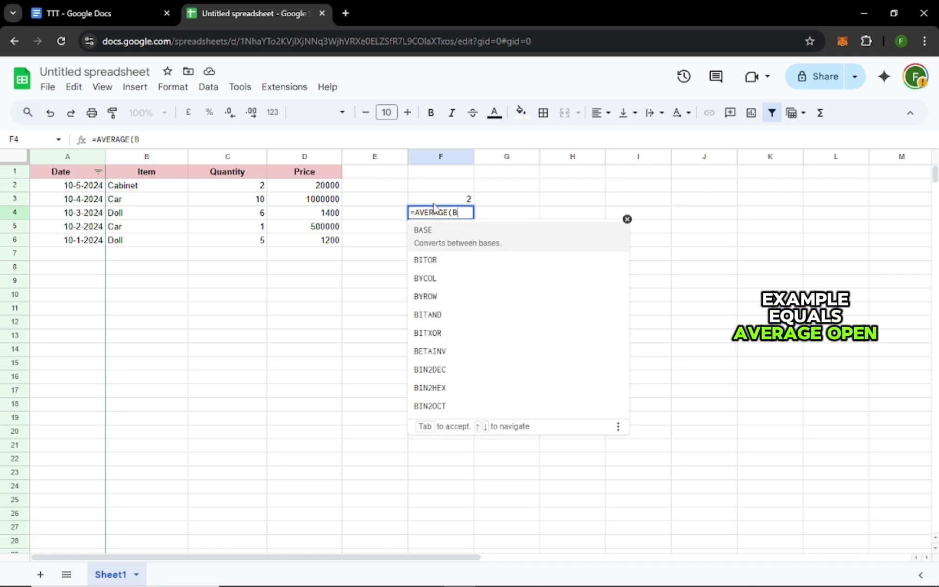
{"action": "key", "text": "BackSpace"}
{"action": "key", "text": "BackSpace"}
{"action": "key", "text": "BackSpace"}
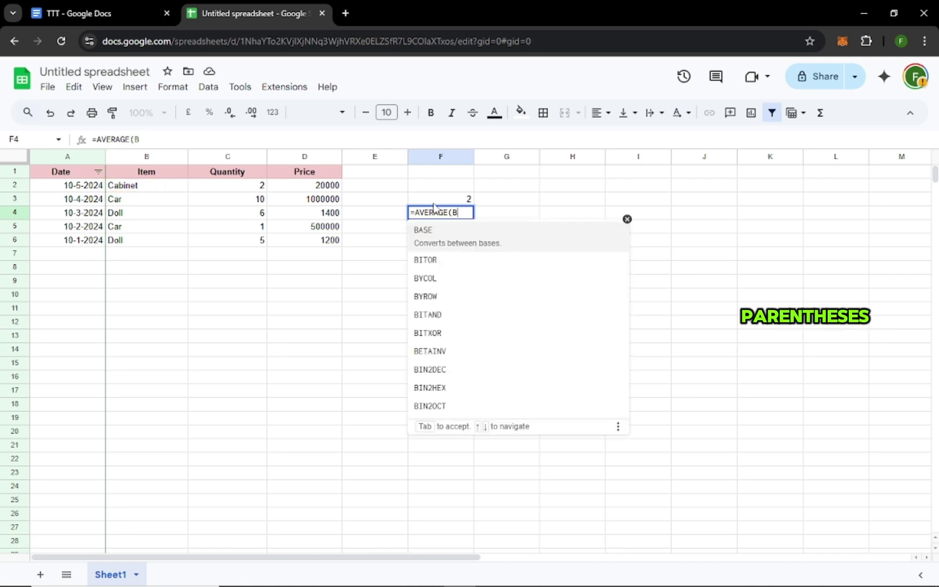
{"action": "type", "text": "C"}
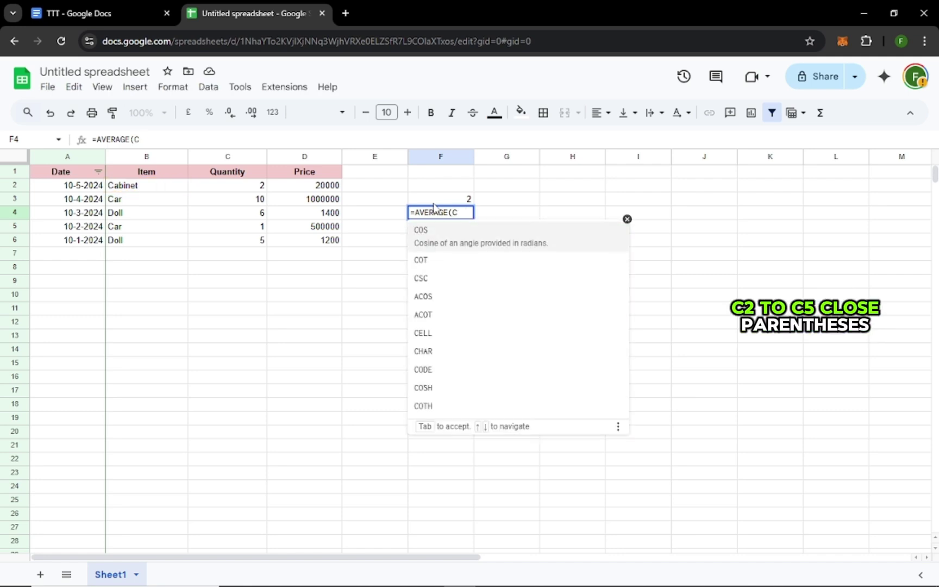
{"action": "type", "text": "2:C5"}
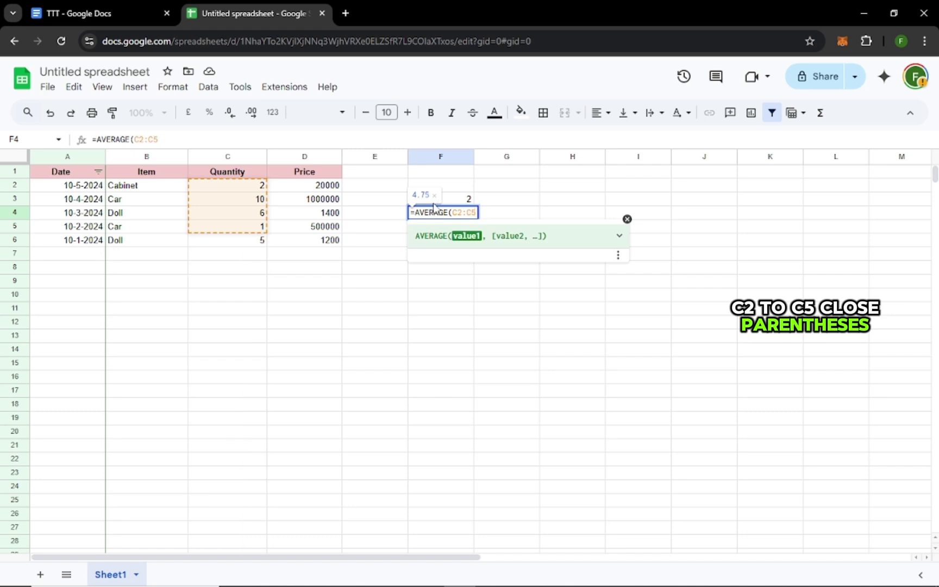
{"action": "type", "text": ")"}
{"action": "key", "text": "Return"}
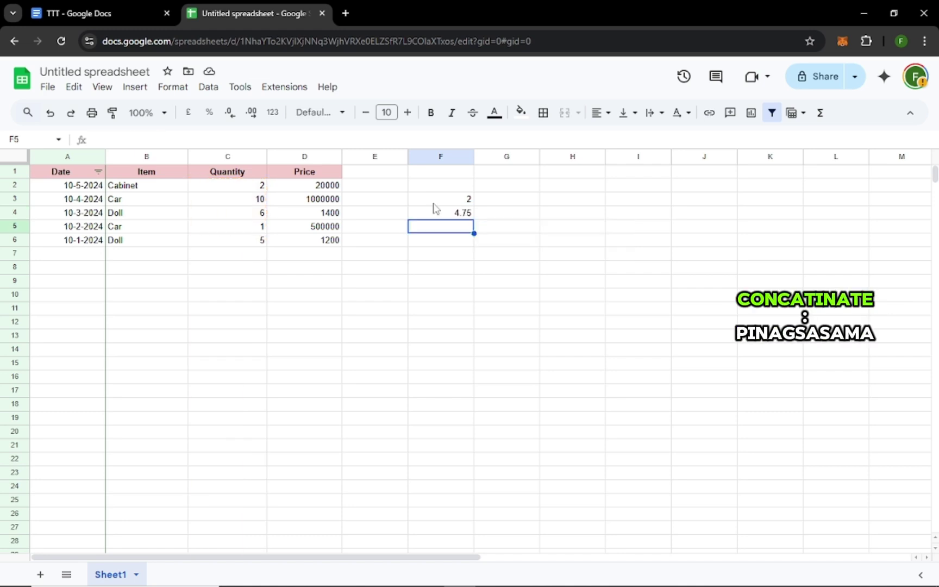
- Enter a CONCATENATE formula in cell F5 with A2-B2 as its argument
{"action": "type", "text": "=concatenate"}
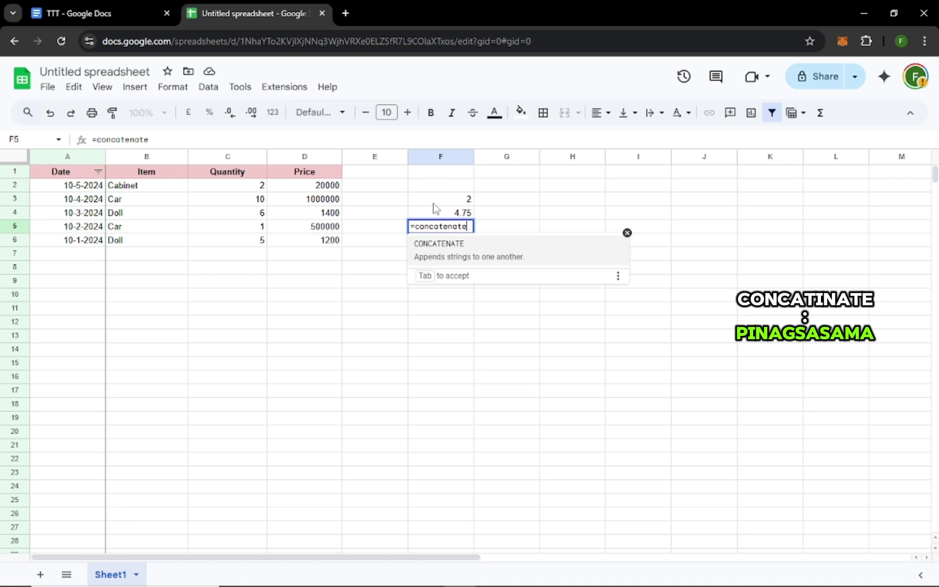
{"action": "key", "text": "Tab"}
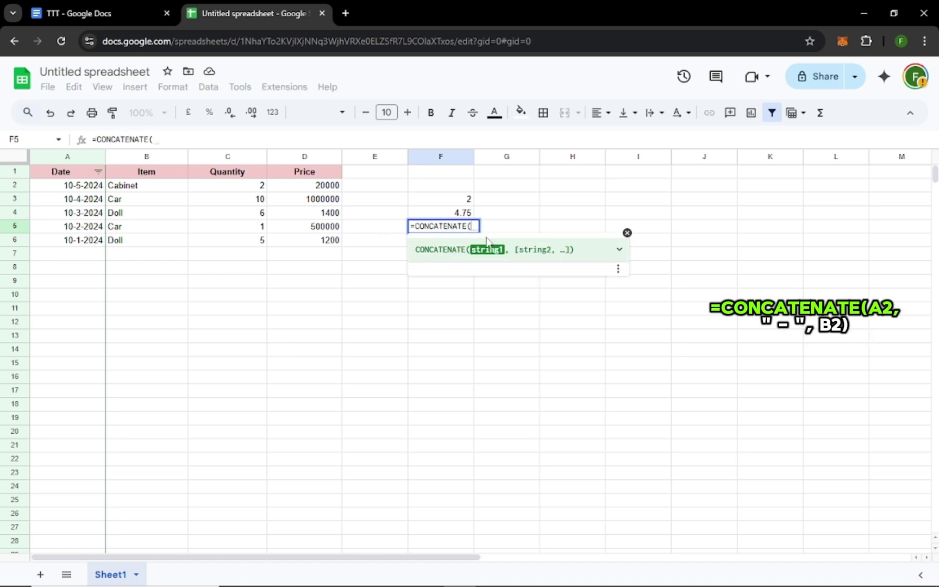
{"action": "type", "text": "A2-"}
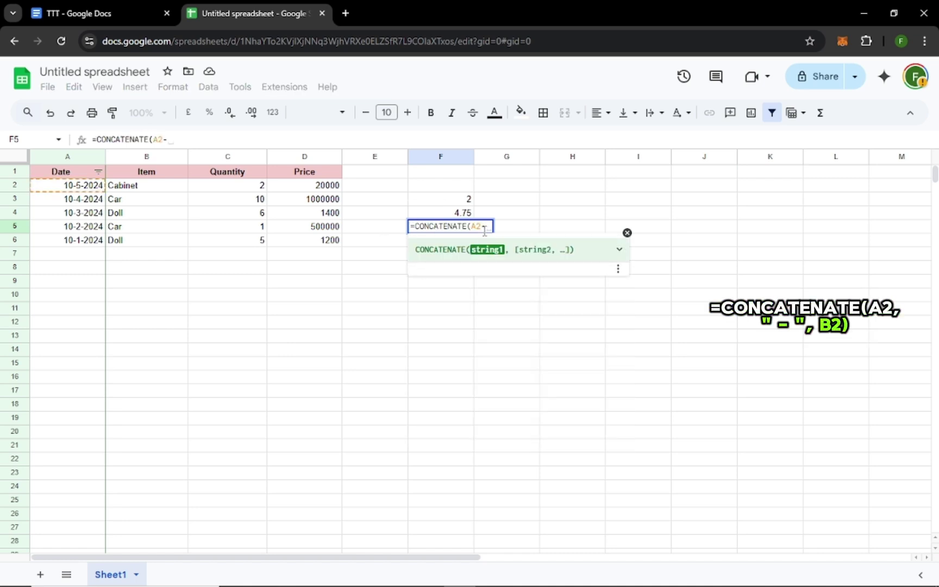
{"action": "type", "text": "B2"}
{"action": "key", "text": "Return"}
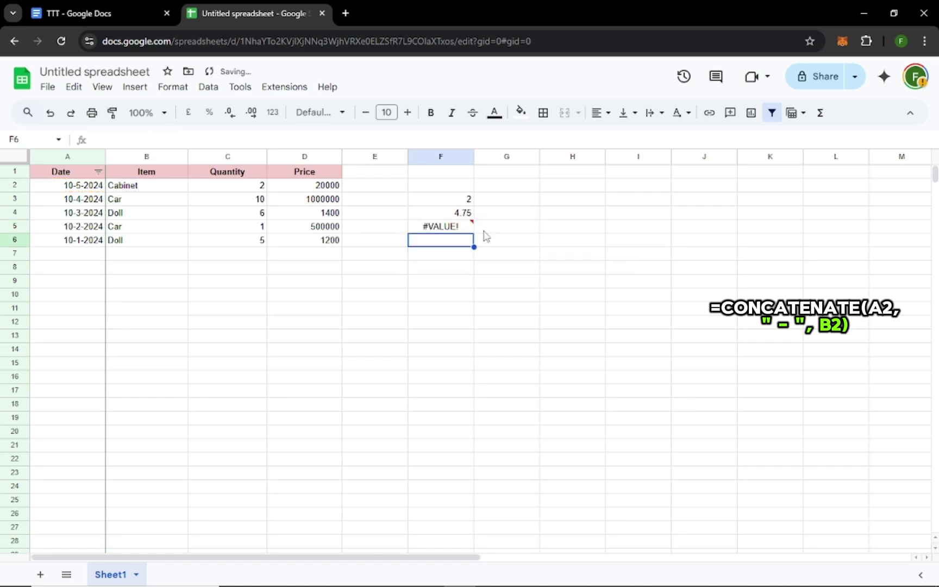
- Correct the formula in F5 to =CONCATENATE(A2,"-",B2) so the date and item are joined with a hyphen
{"action": "left_click", "coordinate": [481, 227]}
{"action": "left_click", "coordinate": [154, 140]}
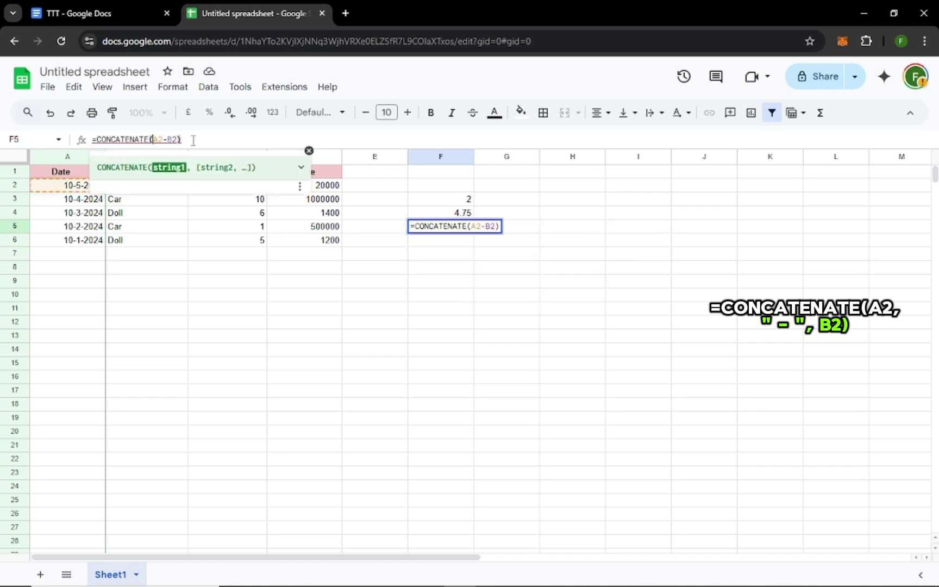
{"action": "key", "text": "Right"}
{"action": "key", "text": "Right"}
{"action": "type", "text": ",\""}
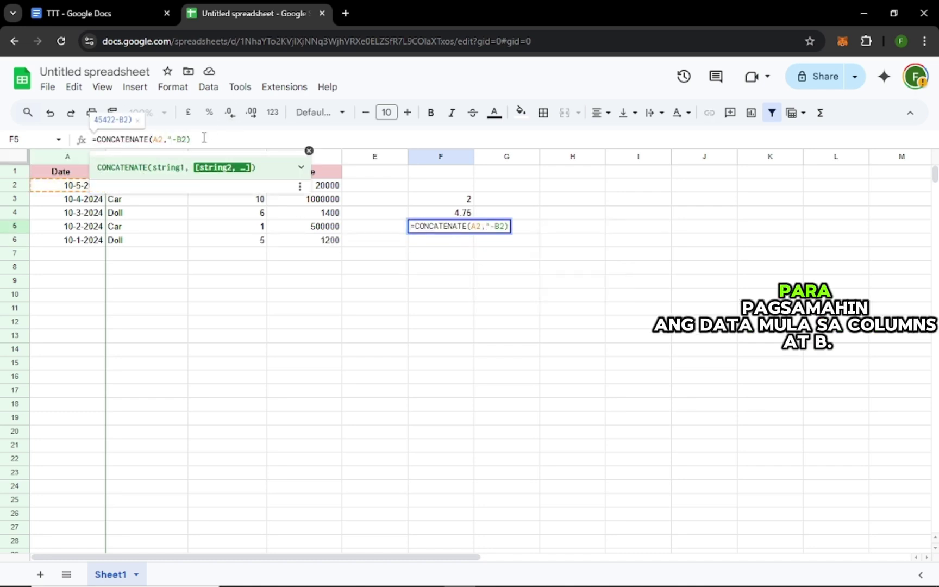
{"action": "type", "text": "-\","}
{"action": "key", "text": "Delete"}
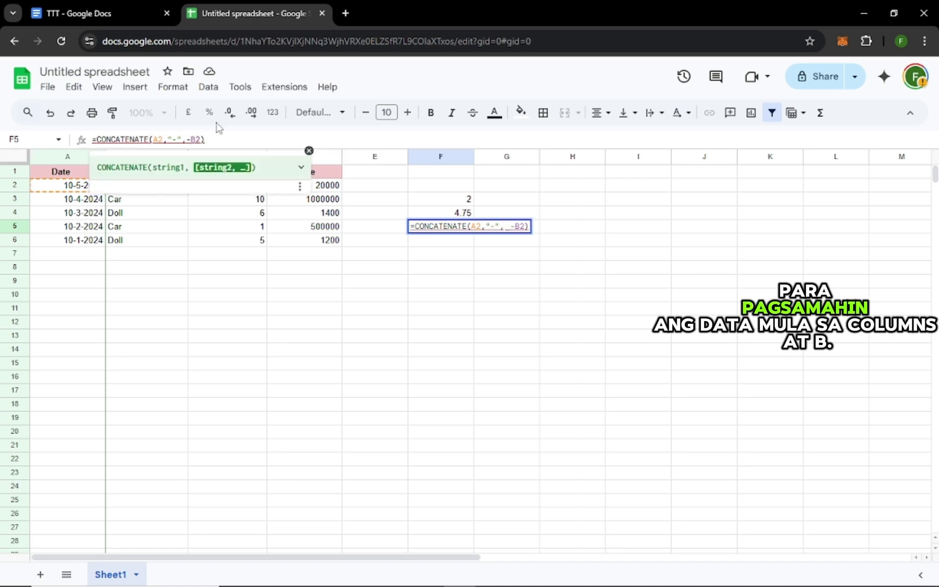
{"action": "key", "text": "Return"}
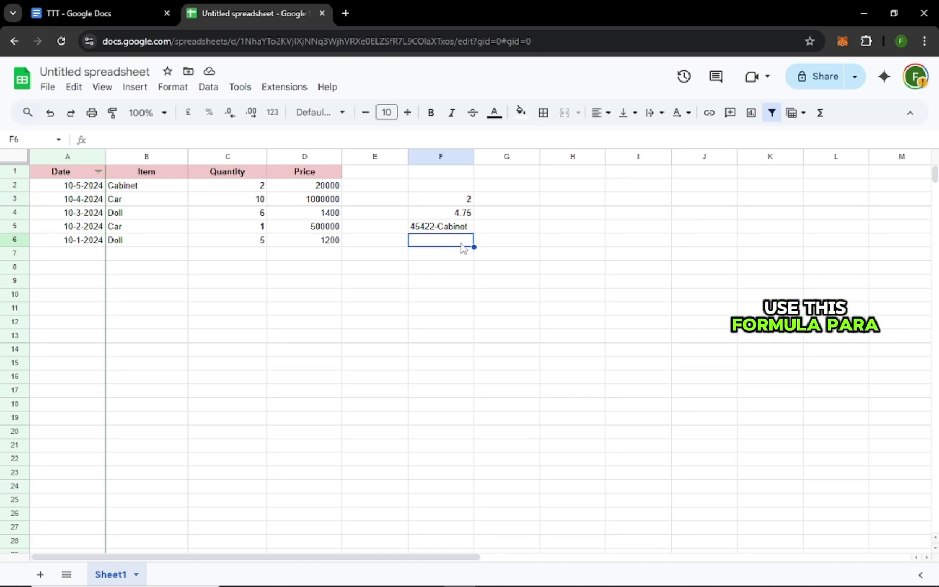
- Enter the formula =IF(D2>100,"hIGH","low") in cell F6 to classify the cabinet's price
{"action": "type", "text": "if"}
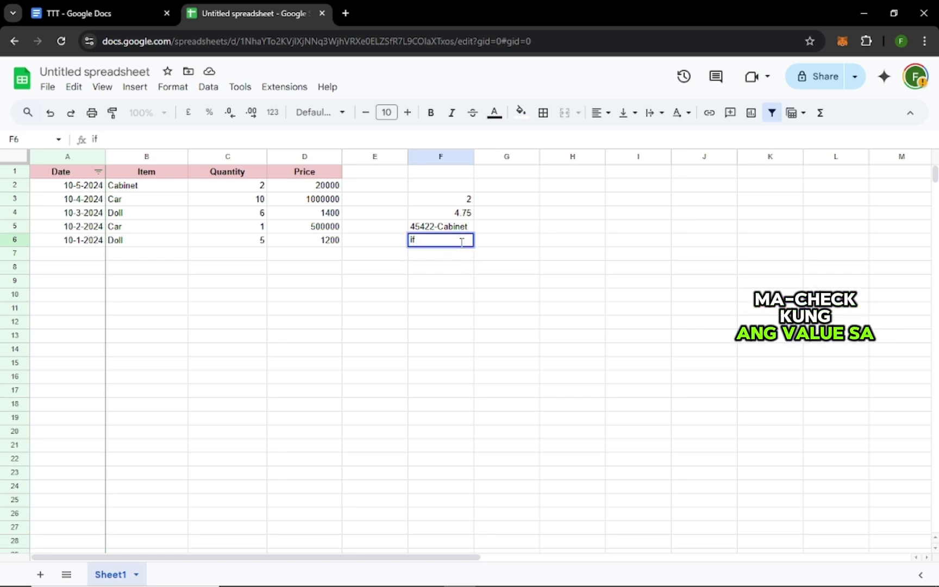
{"action": "type", "text": "IF"}
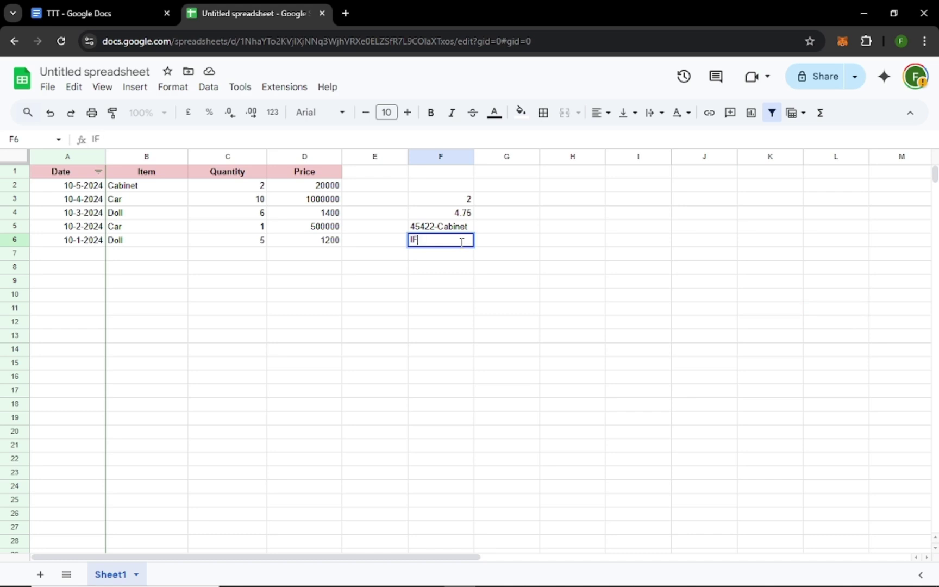
{"action": "type", "text": "=IF"}
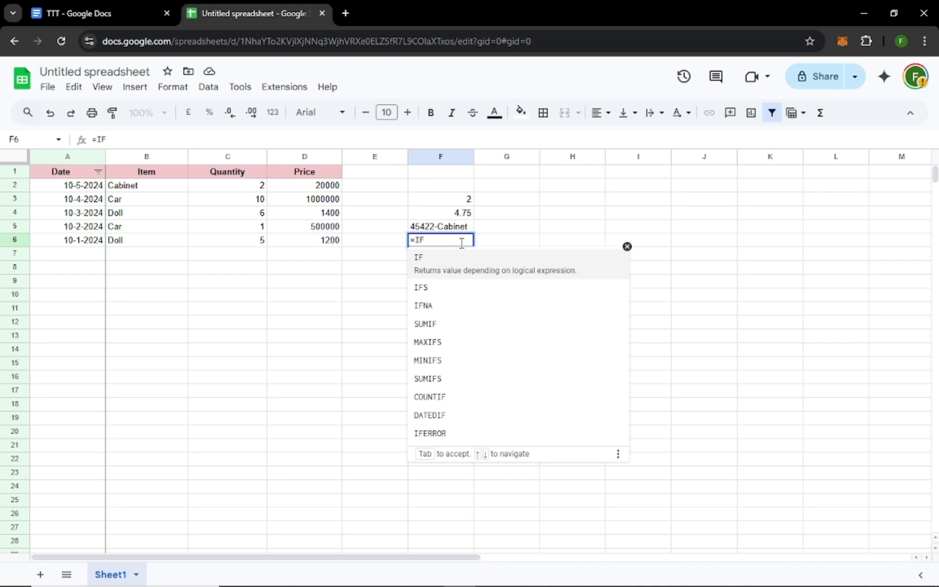
{"action": "type", "text": "("}
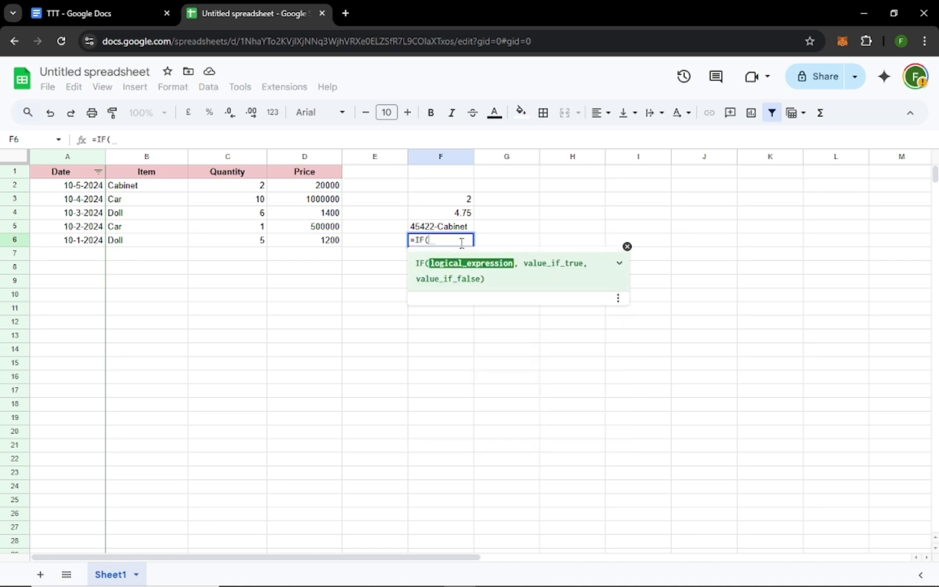
{"action": "type", "text": "D2"}
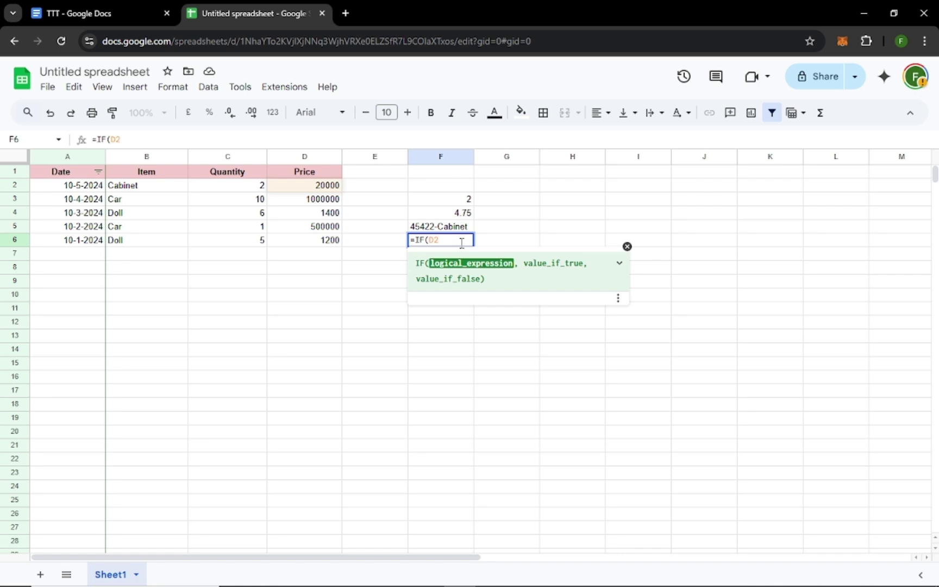
{"action": "type", "text": ">1"}
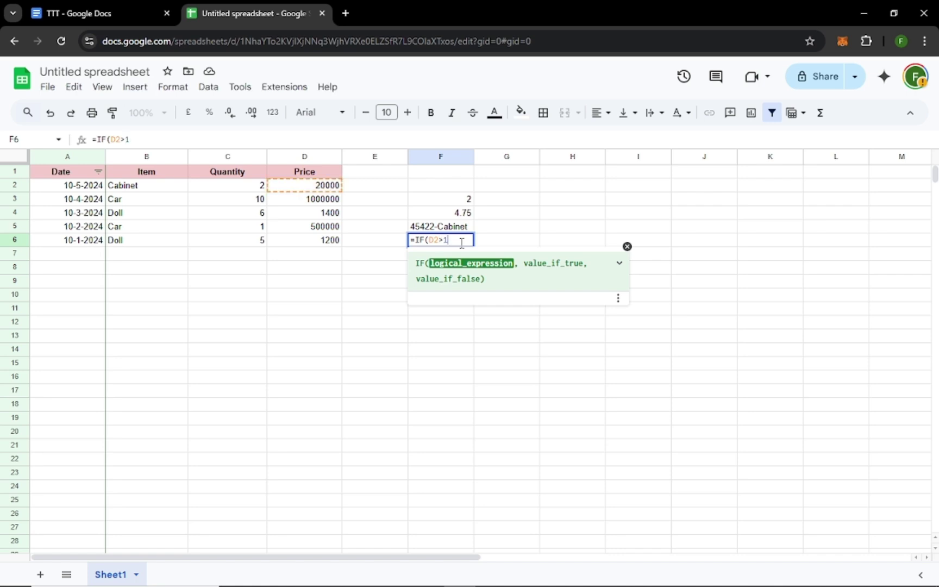
{"action": "type", "text": "00,\"hIGH"}
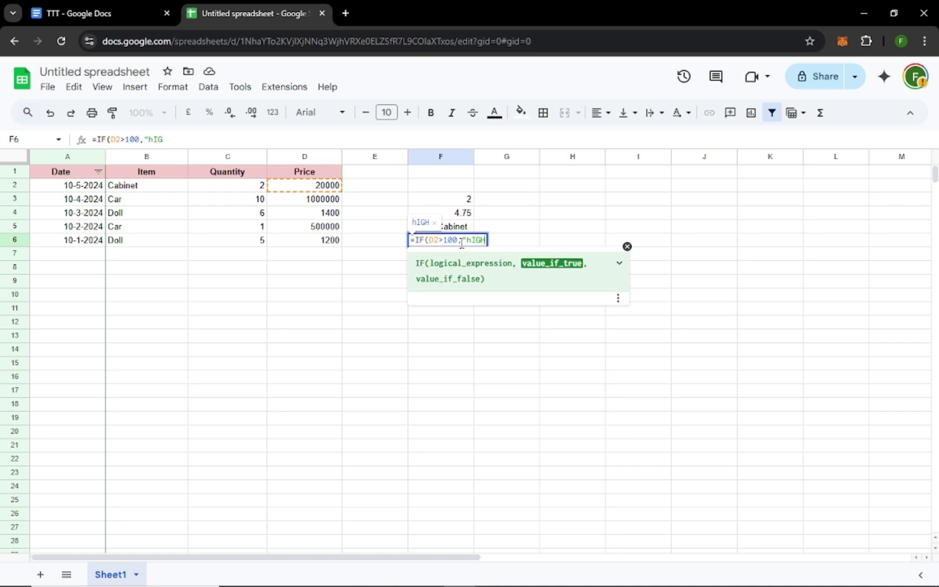
{"action": "type", "text": "\","}
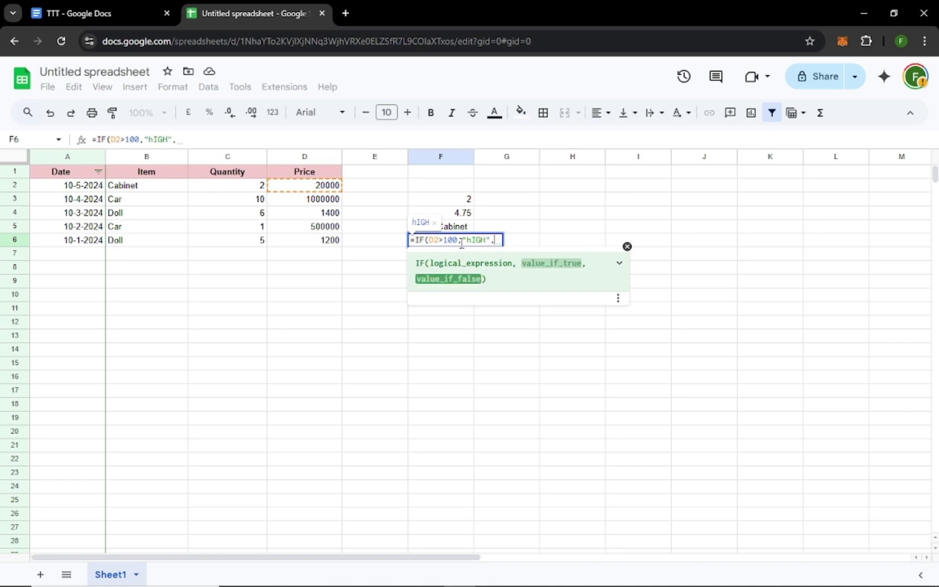
{"action": "type", "text": "\"lOW\""}
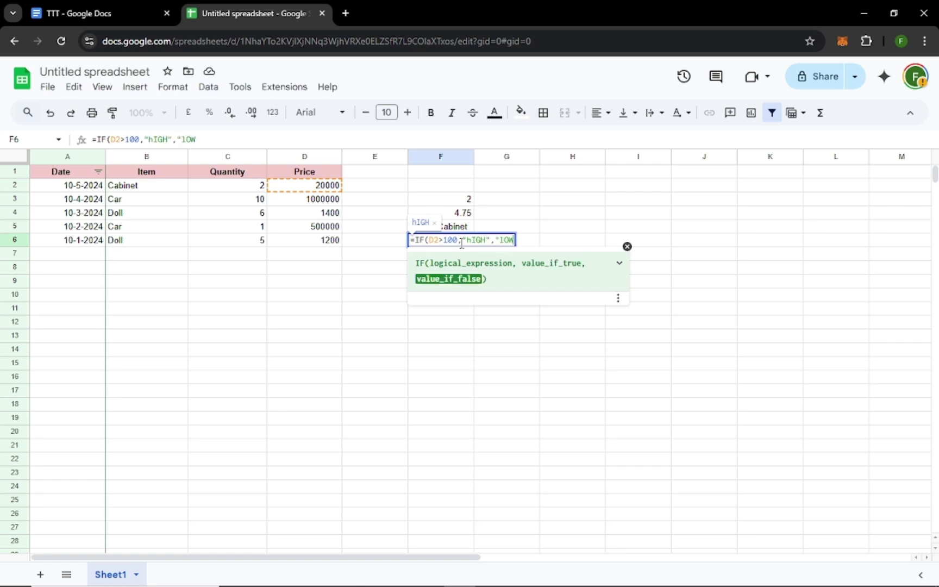
{"action": "key", "text": "BackSpace"}
{"action": "key", "text": "BackSpace"}
{"action": "key", "text": "BackSpace"}
{"action": "type", "text": "O"}
{"action": "type", "text": "ow"}
{"action": "type", "text": "\")"}
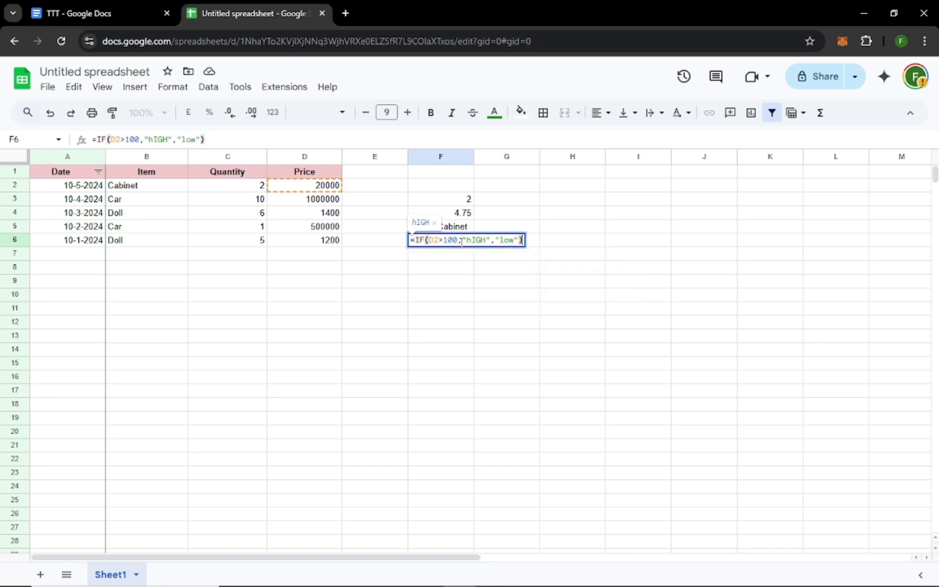
{"action": "key", "text": "Return"}
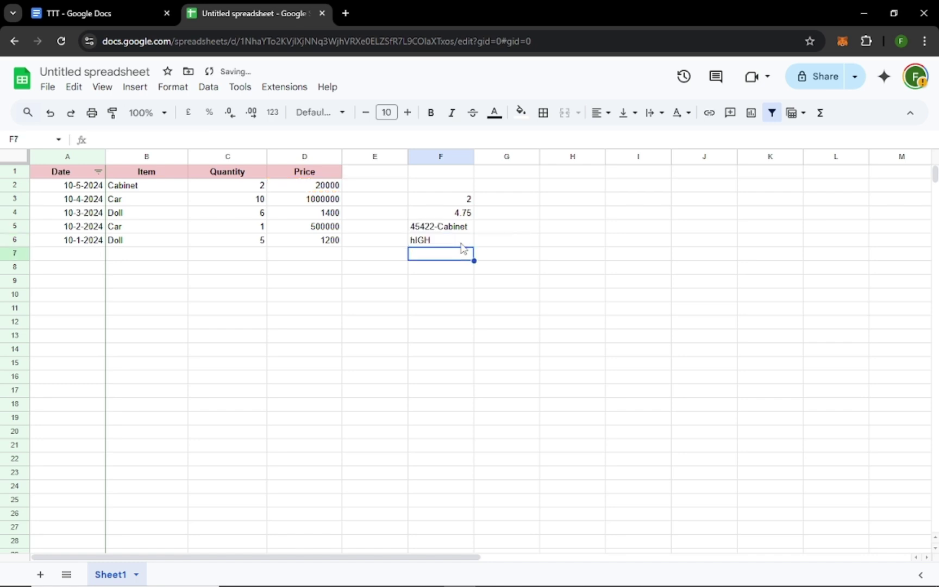
- Clear the trial formulas from cells F3:F6
{"action": "left_click_drag", "start_coordinate": [440, 198], "coordinate": [438, 245]}
{"action": "key", "text": "Delete"}
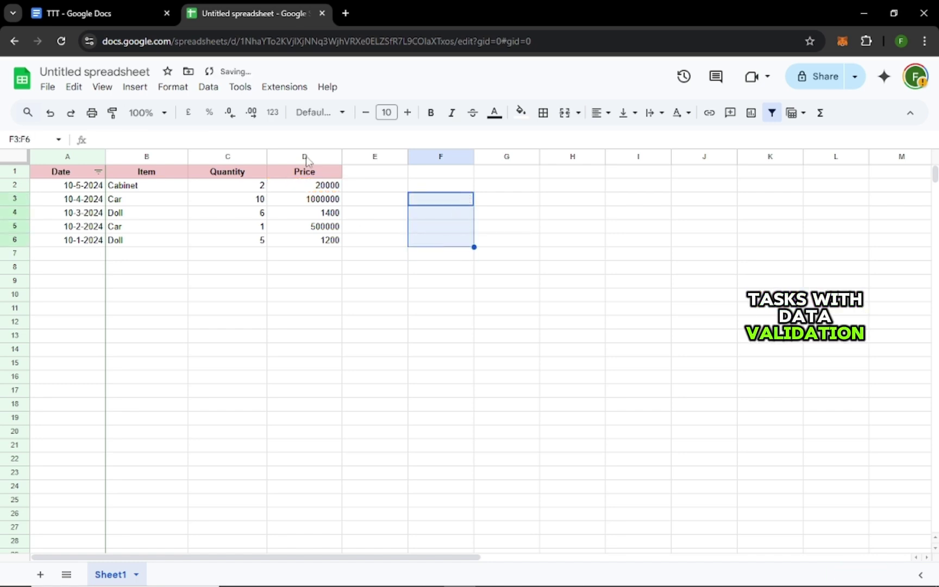
{"action": "left_click", "coordinate": [303, 158]}
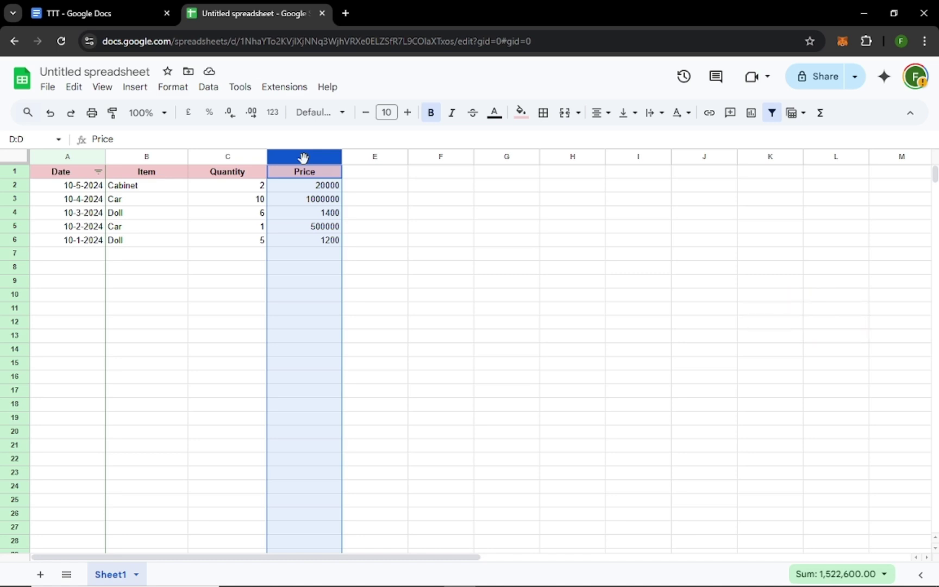
{"action": "left_click", "coordinate": [216, 90]}
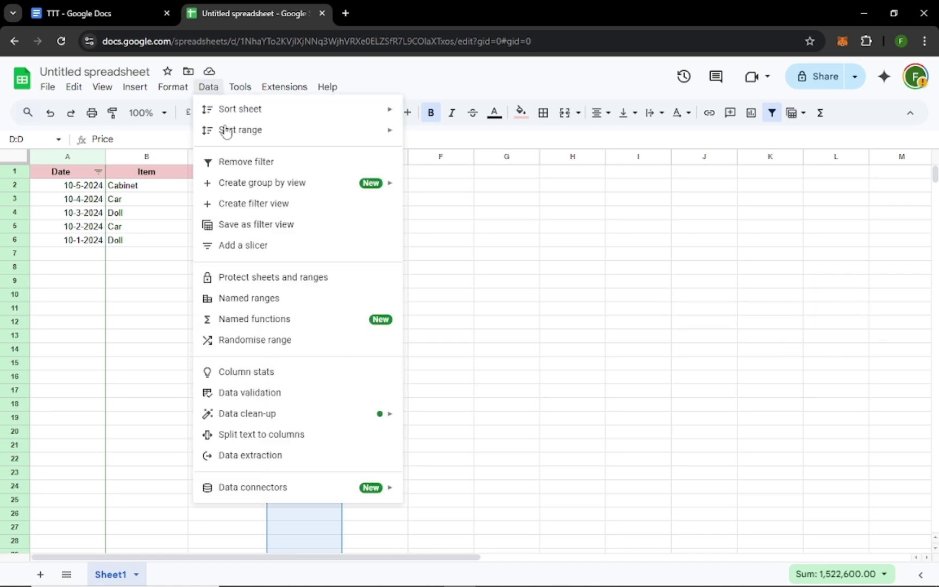
{"action": "left_click", "coordinate": [243, 402]}
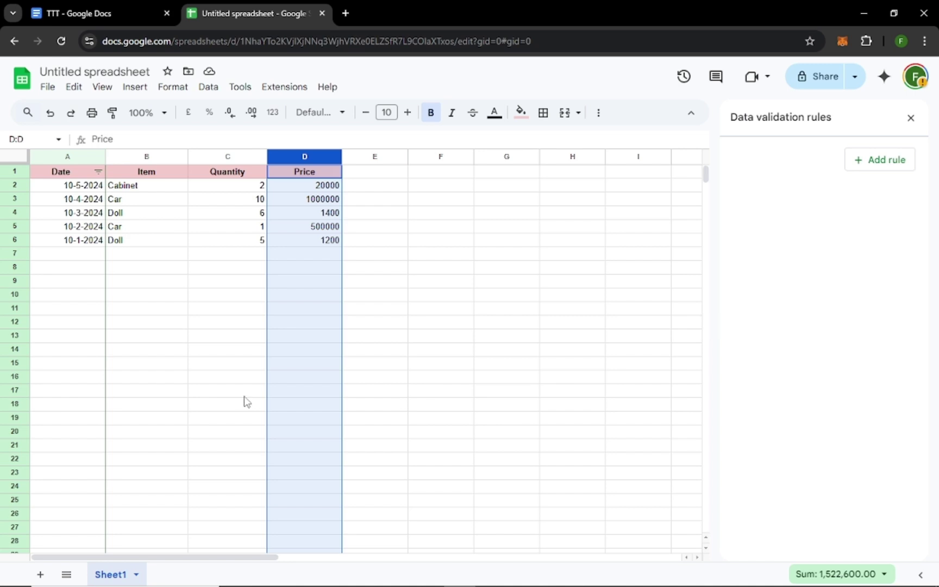
- Create a drop-down data validation rule in cell E4 with the options Paid, Pending and Cancelled
{"action": "left_click", "coordinate": [384, 157]}
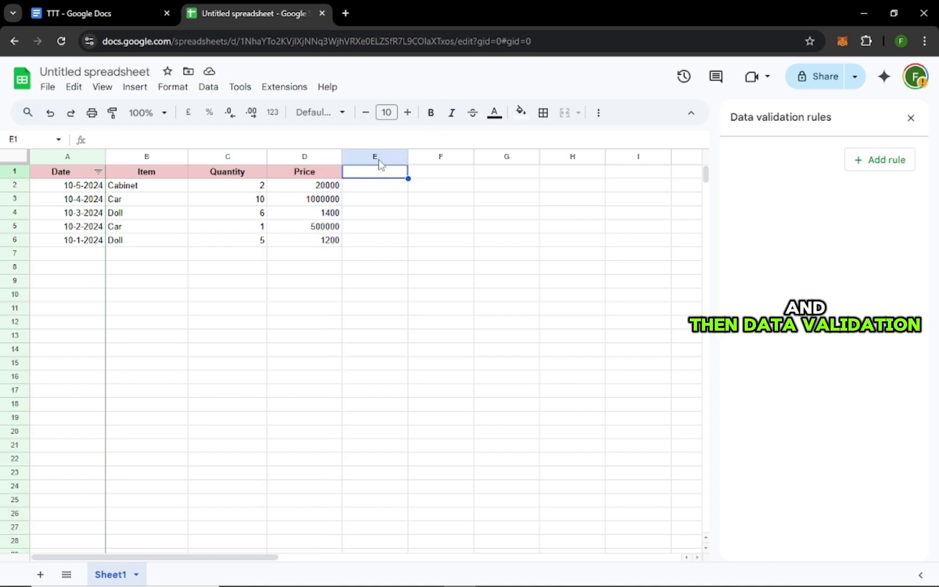
{"action": "left_click", "coordinate": [208, 87]}
{"action": "left_click", "coordinate": [244, 396]}
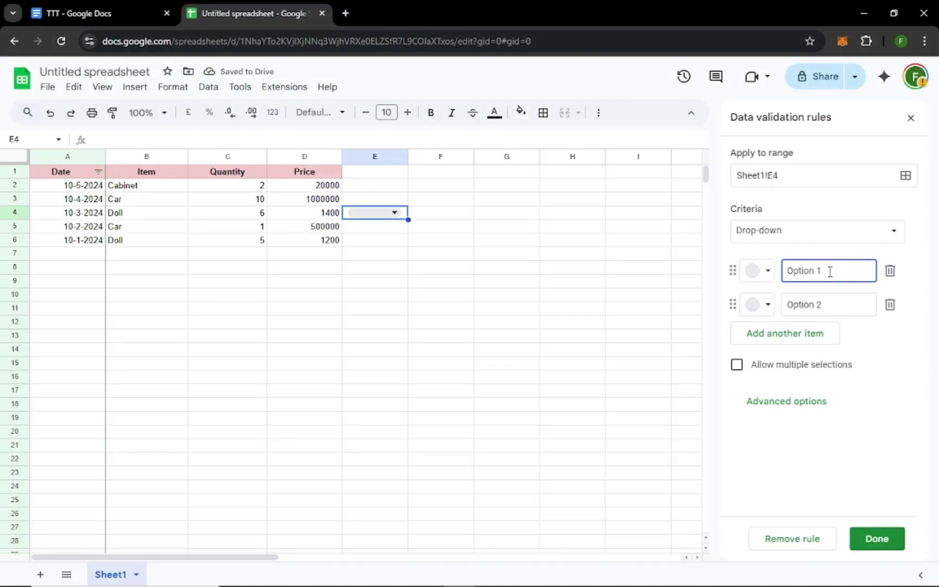
{"action": "triple_click", "coordinate": [830, 272]}
{"action": "type", "text": "Paid"}
{"action": "left_click_drag", "start_coordinate": [823, 304], "coordinate": [781, 308]}
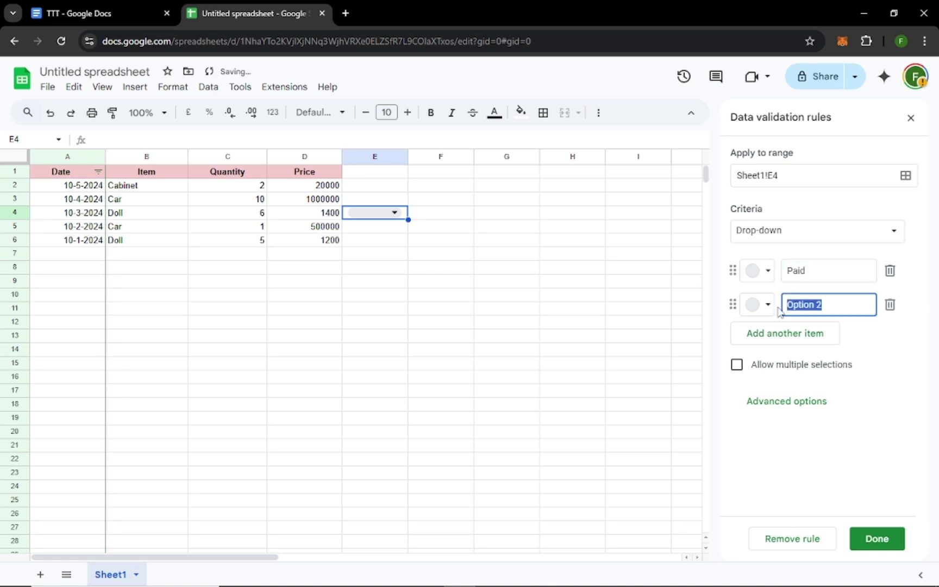
{"action": "type", "text": "Pedd"}
{"action": "key", "text": "BackSpace"}
{"action": "type", "text": "nding"}
{"action": "key", "text": "Return"}
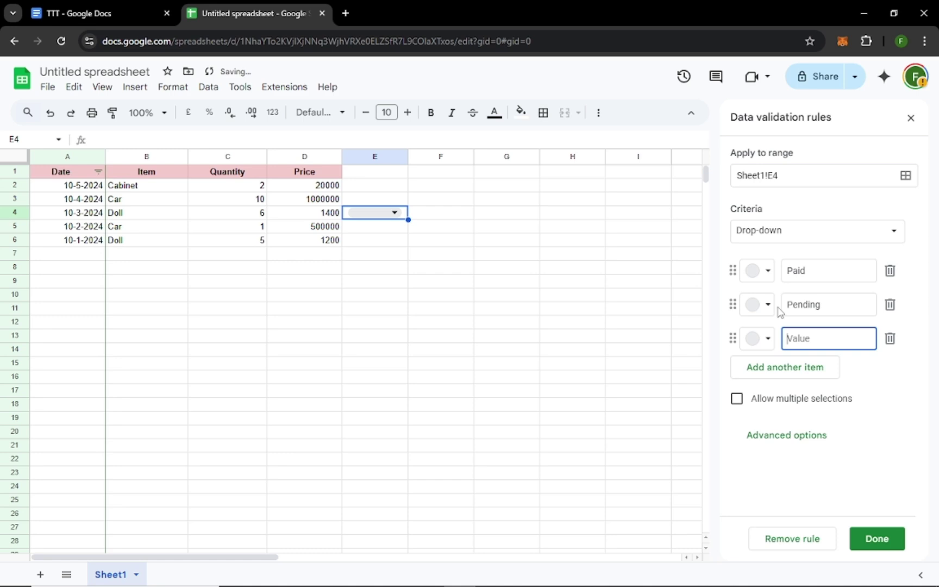
{"action": "type", "text": "Cancelled"}
{"action": "left_click", "coordinate": [864, 550]}
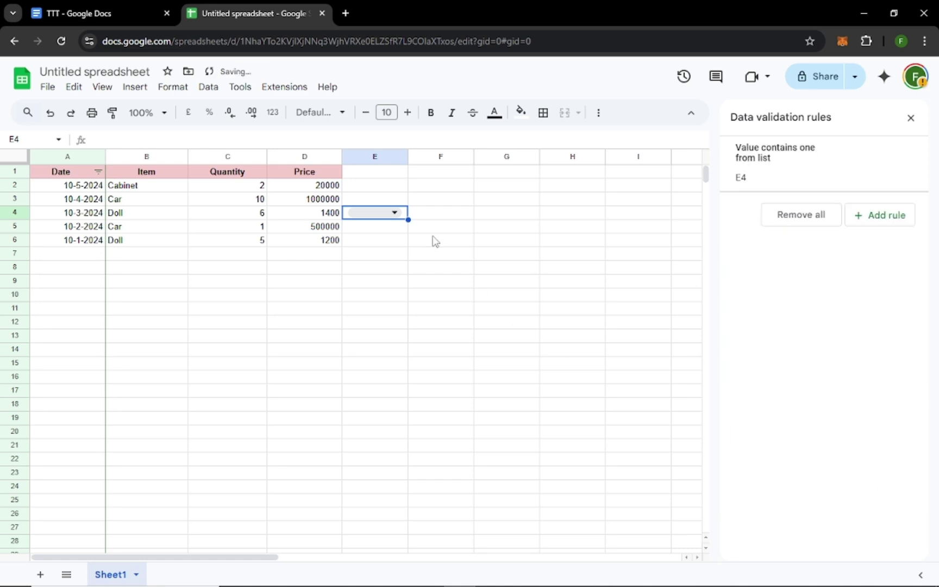
- Choose Paid in the E4 drop-down and close the data validation rules
{"action": "left_click", "coordinate": [384, 225]}
{"action": "double_click", "coordinate": [387, 213]}
{"action": "left_click", "coordinate": [391, 233]}
{"action": "left_click", "coordinate": [508, 227]}
{"action": "left_click", "coordinate": [911, 117]}
- Start sharing the spreadsheet and name it Data
{"action": "left_click", "coordinate": [815, 78]}
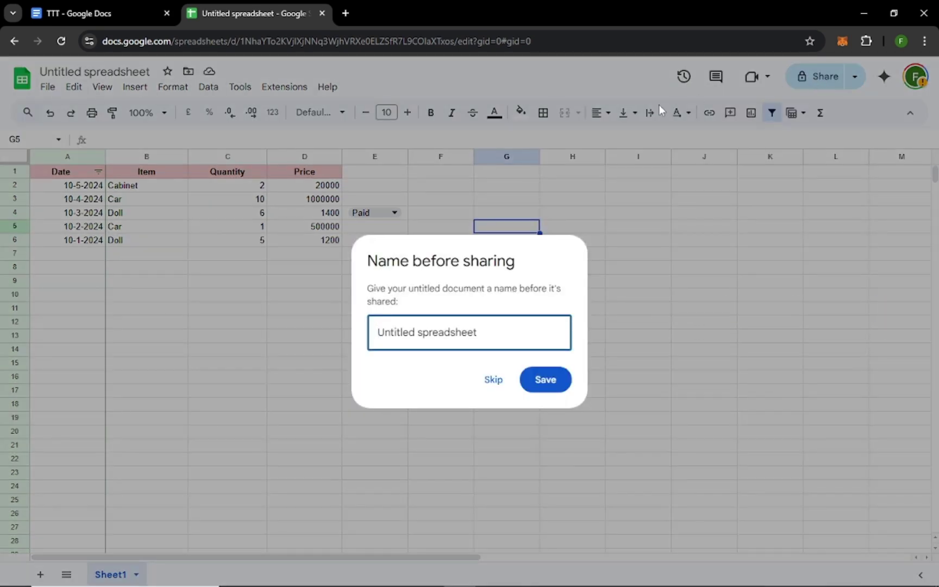
{"action": "type", "text": "Data"}
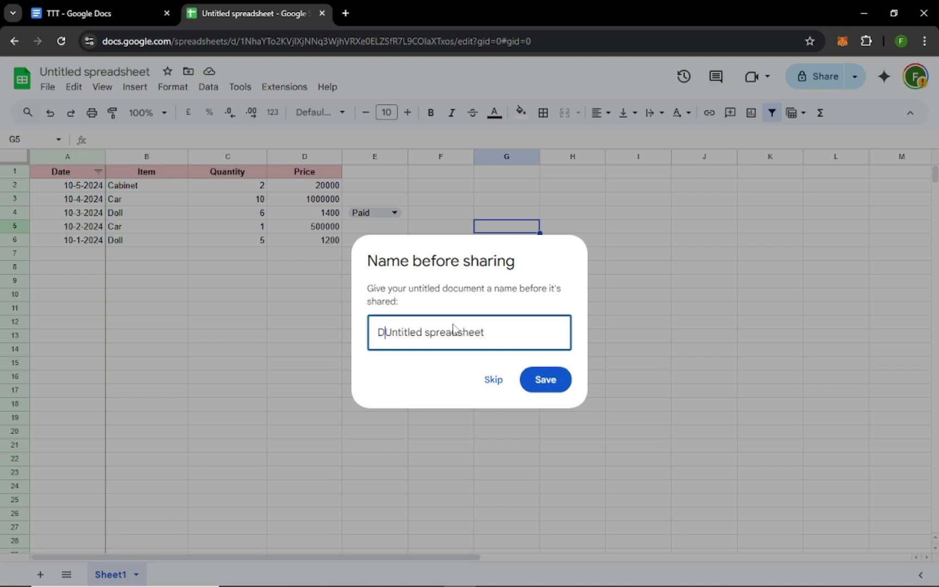
{"action": "left_click_drag", "start_coordinate": [399, 332], "coordinate": [568, 316]}
{"action": "key", "text": "BackSpace"}
{"action": "left_click", "coordinate": [546, 380]}
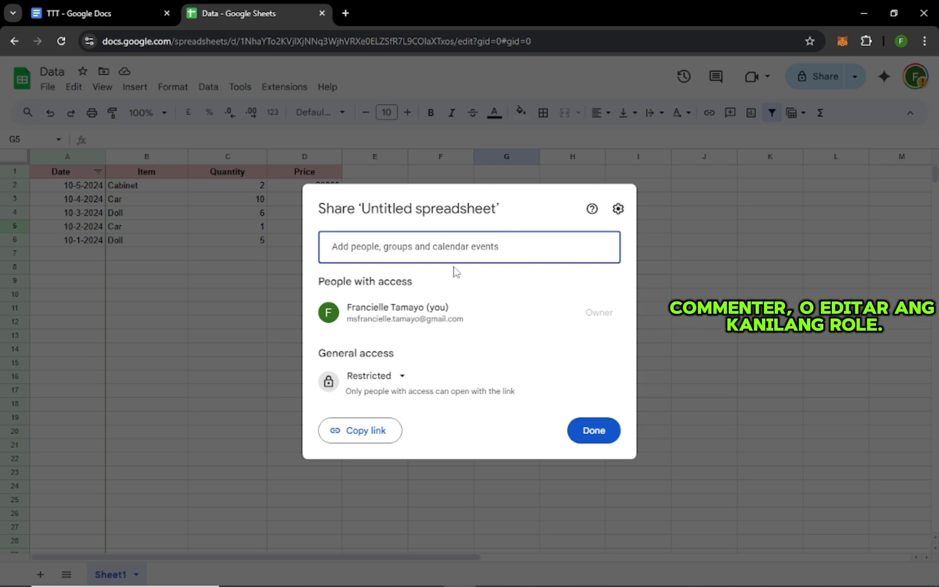
- Set the spreadsheet's general access to Anyone with the link
{"action": "left_click", "coordinate": [388, 378]}
{"action": "left_click", "coordinate": [411, 443]}
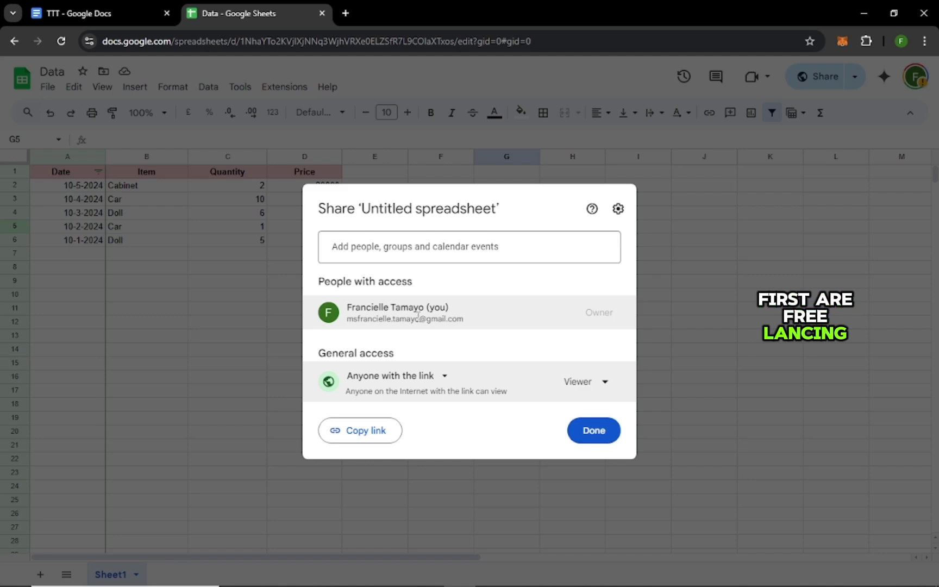
{"action": "mouse_move", "coordinate": [417, 313]}
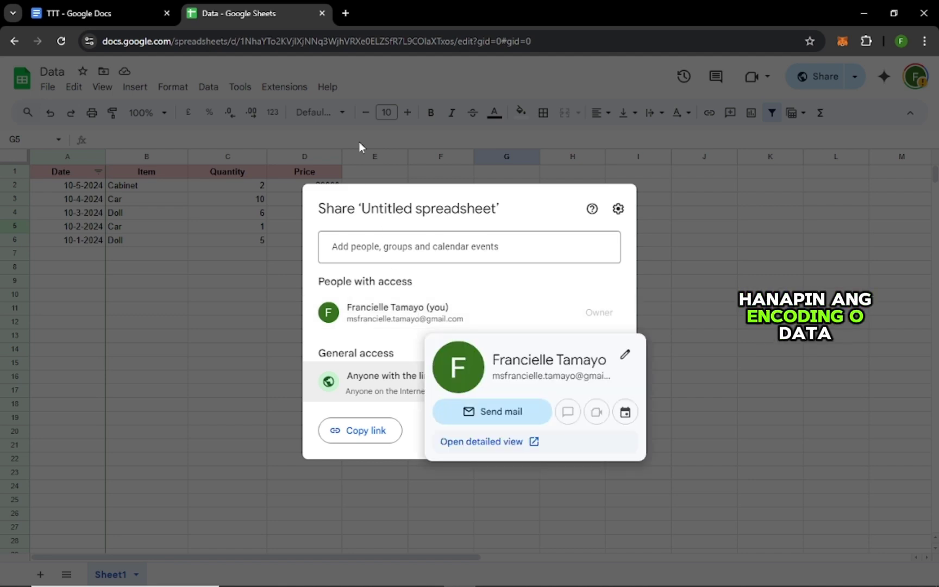
- Search the web for "Upwrok" in a new browser tab
{"action": "left_click", "coordinate": [346, 13]}
{"action": "type", "text": "U"}
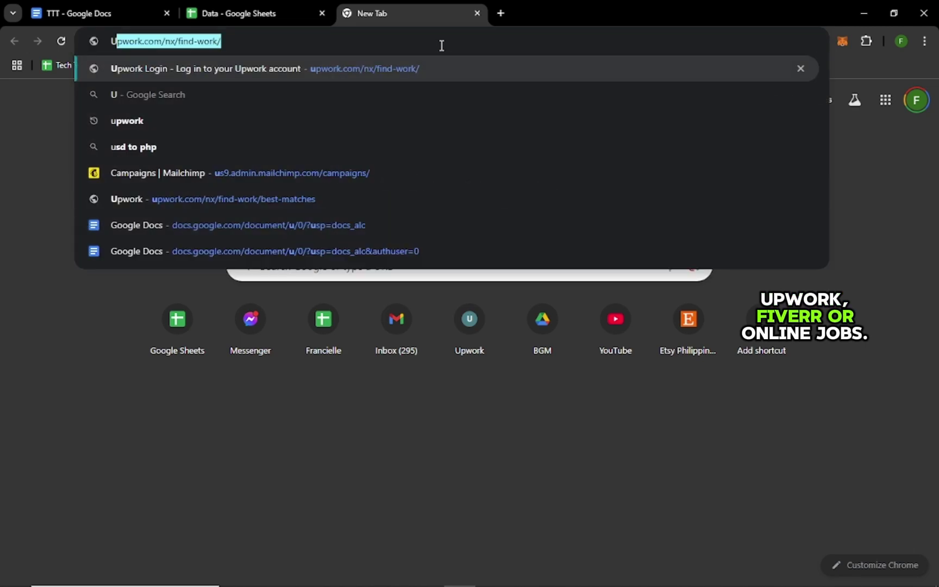
{"action": "key", "text": "BackSpace"}
{"action": "type", "text": "pwrok"}
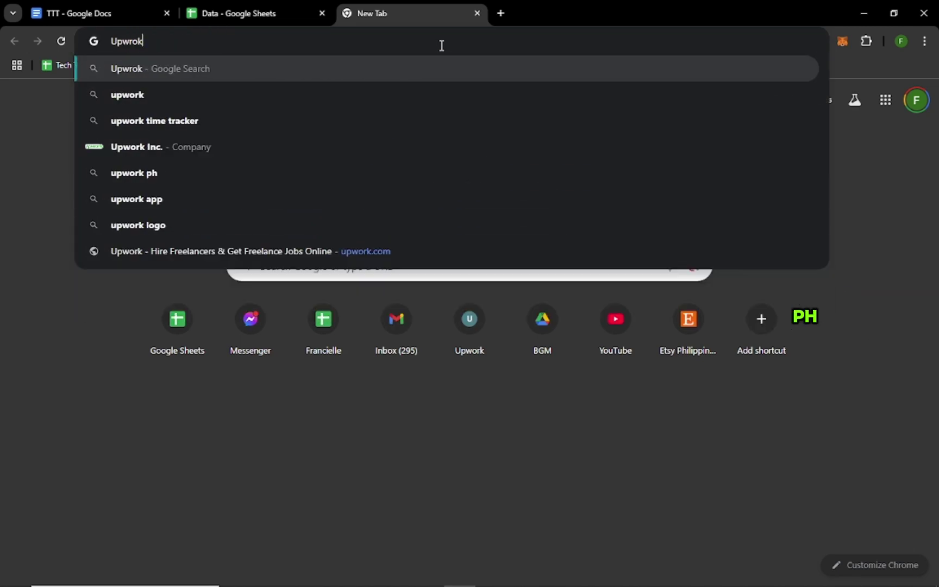
{"action": "key", "text": "Return"}
- Open the Fiverr seller onboarding page in another new browser tab
{"action": "left_click", "coordinate": [497, 14]}
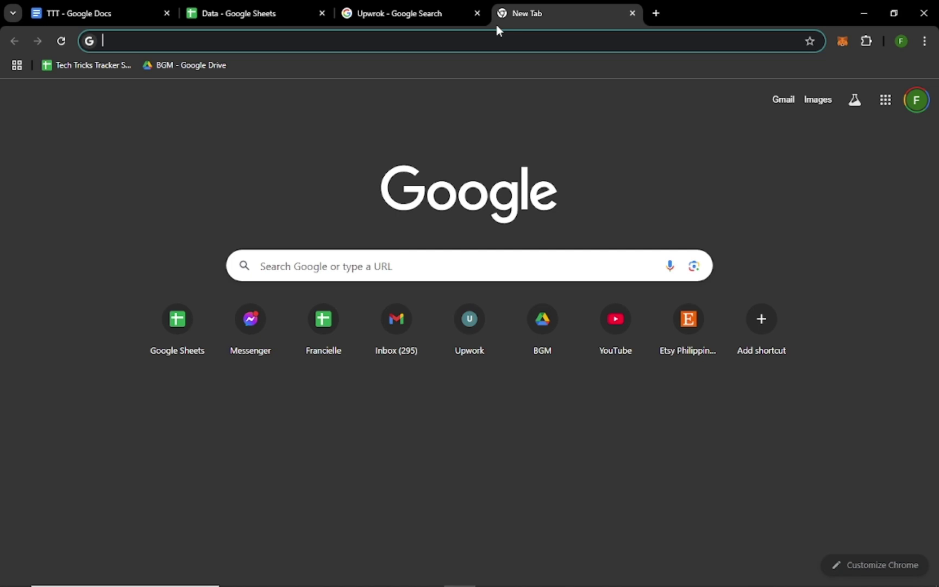
{"action": "type", "text": "Five"}
{"action": "key", "text": "Return"}
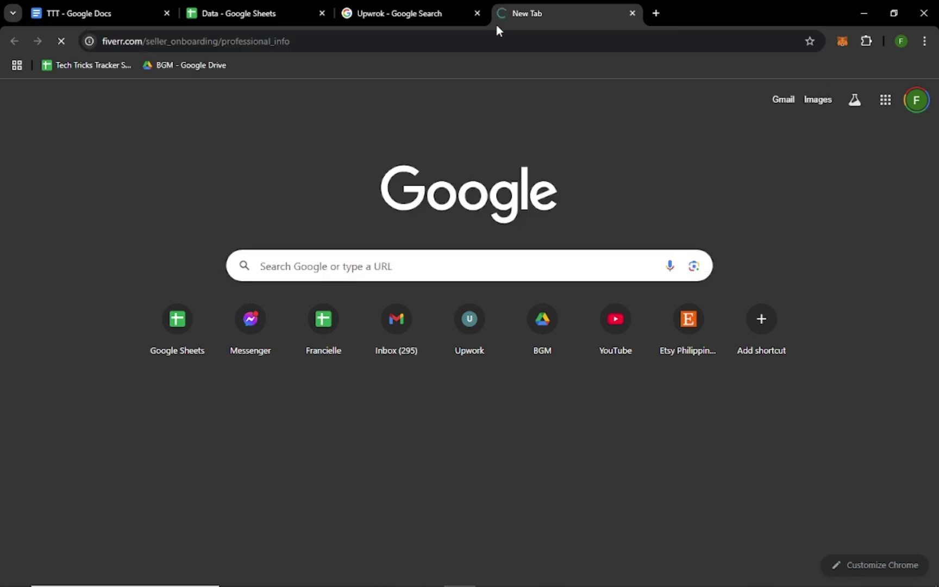
- Open the OnlineJobs.ph login page in a further browser tab
{"action": "left_click", "coordinate": [656, 14]}
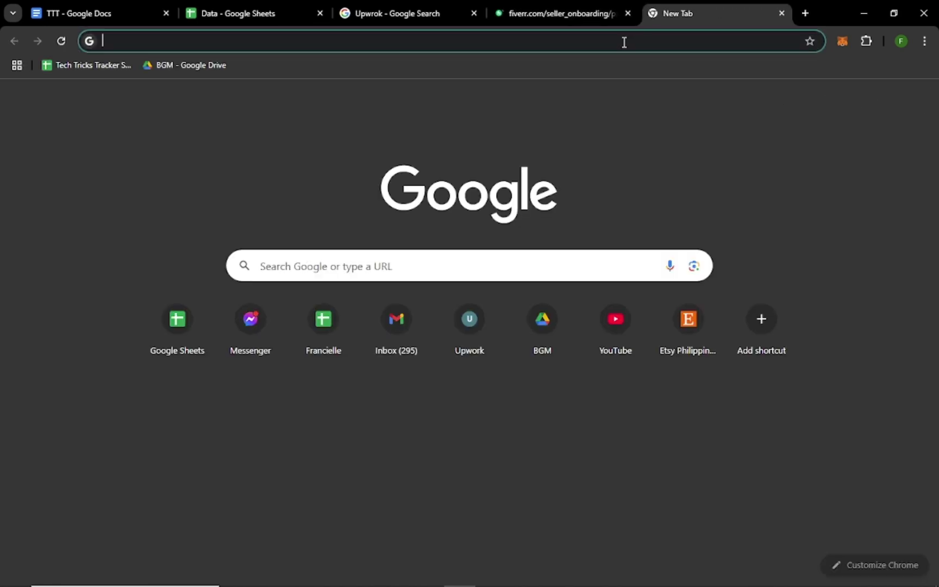
{"action": "type", "text": "Onlin"}
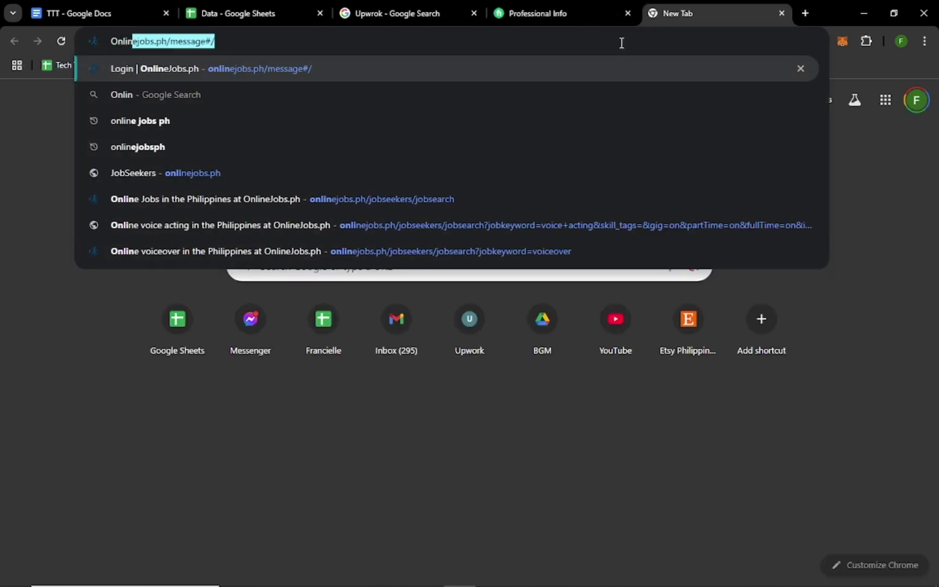
{"action": "type", "text": "ejobs."}
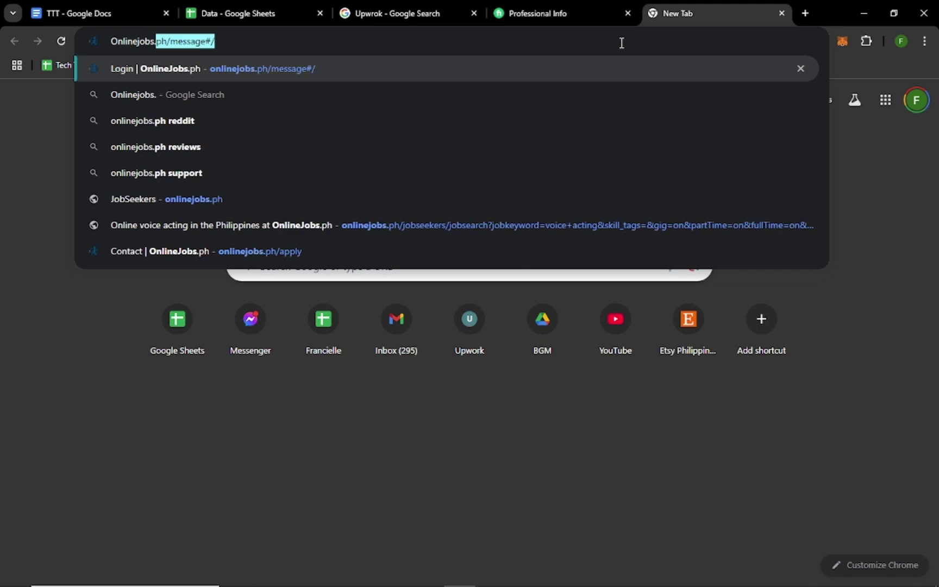
{"action": "type", "text": "ph"}
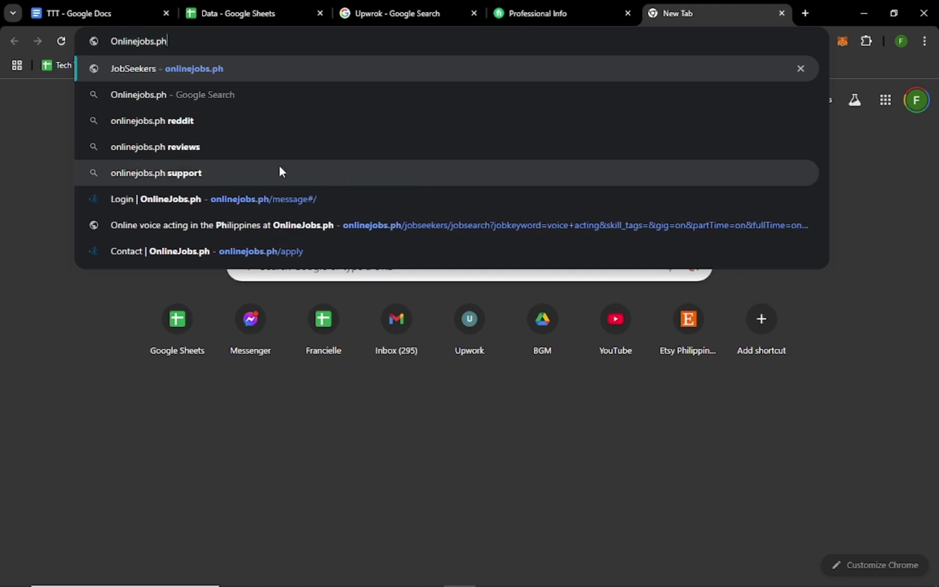
{"action": "left_click", "coordinate": [193, 202]}
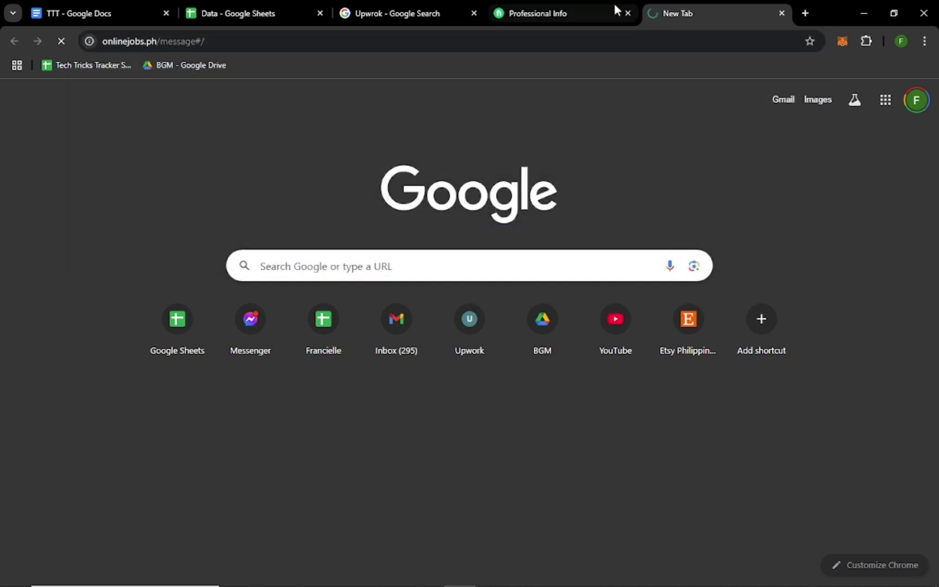
- Close the Fiverr, OnlineJobs.ph and Upwork search tabs to return to the Data spreadsheet
{"action": "left_click", "coordinate": [628, 13]}
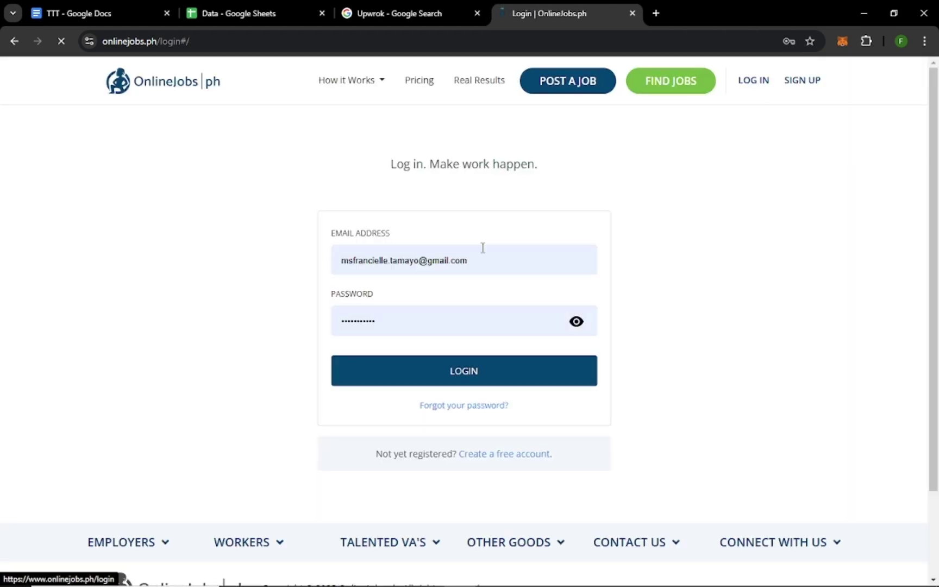
{"action": "left_click", "coordinate": [632, 13]}
{"action": "left_click", "coordinate": [477, 14]}
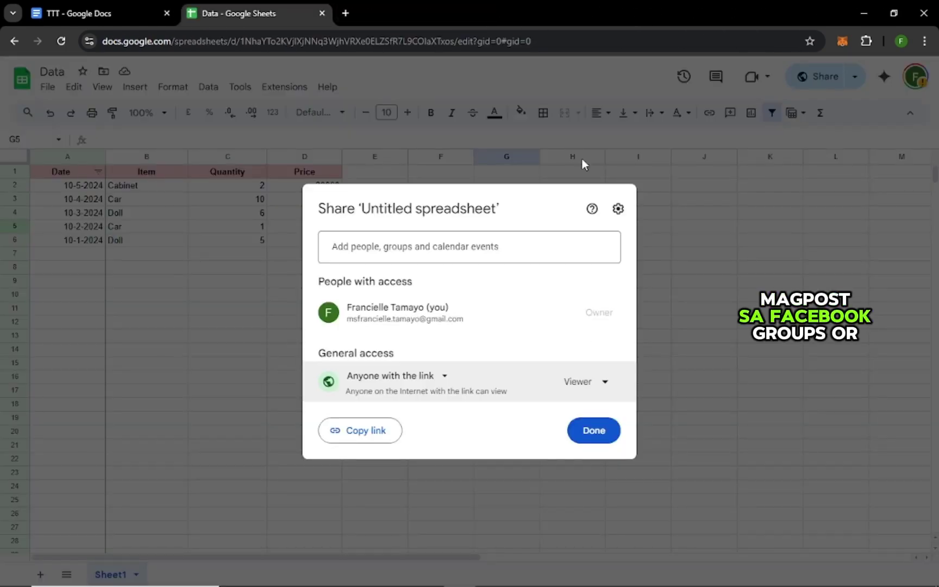